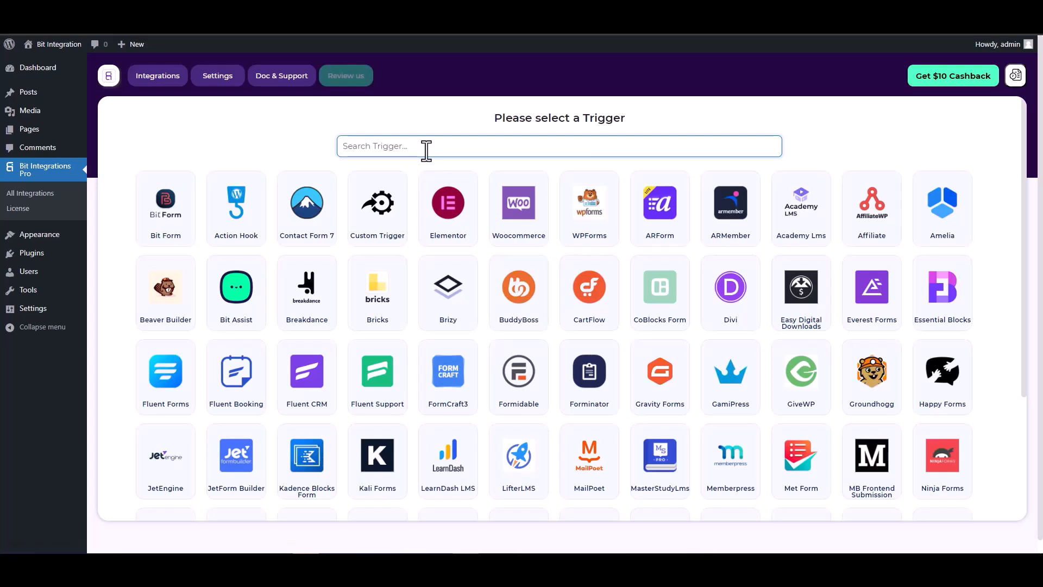
Step: Pick CoBlocks Form as the trigger and start fetching its fields from a test submission
text(co)
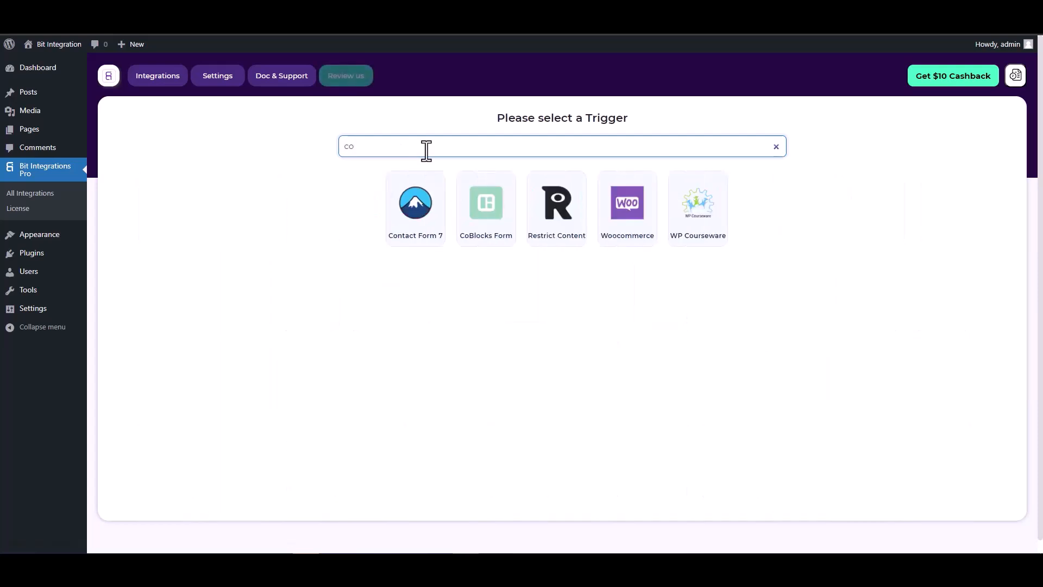
click(486, 210)
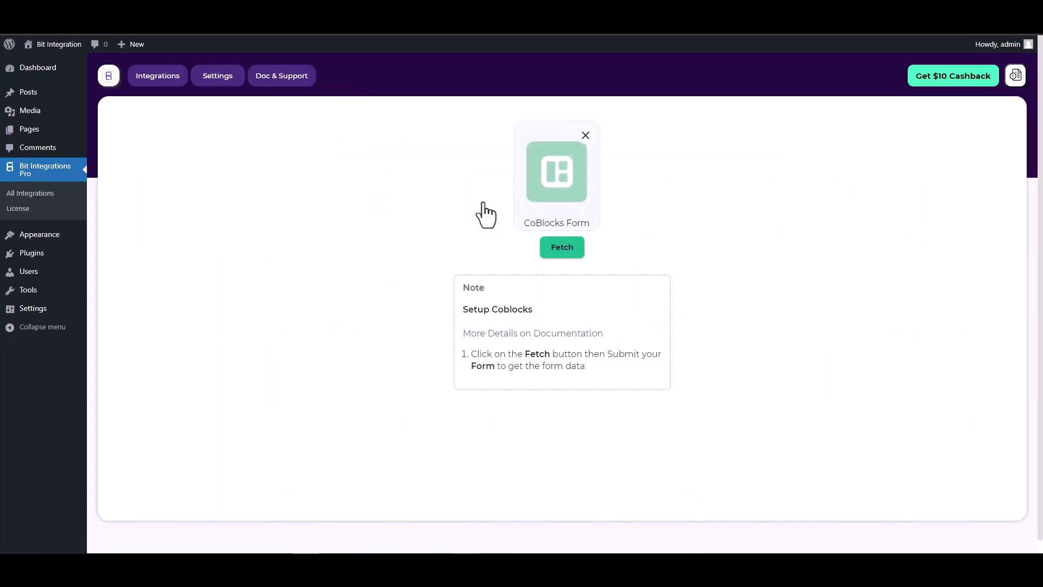
click(553, 248)
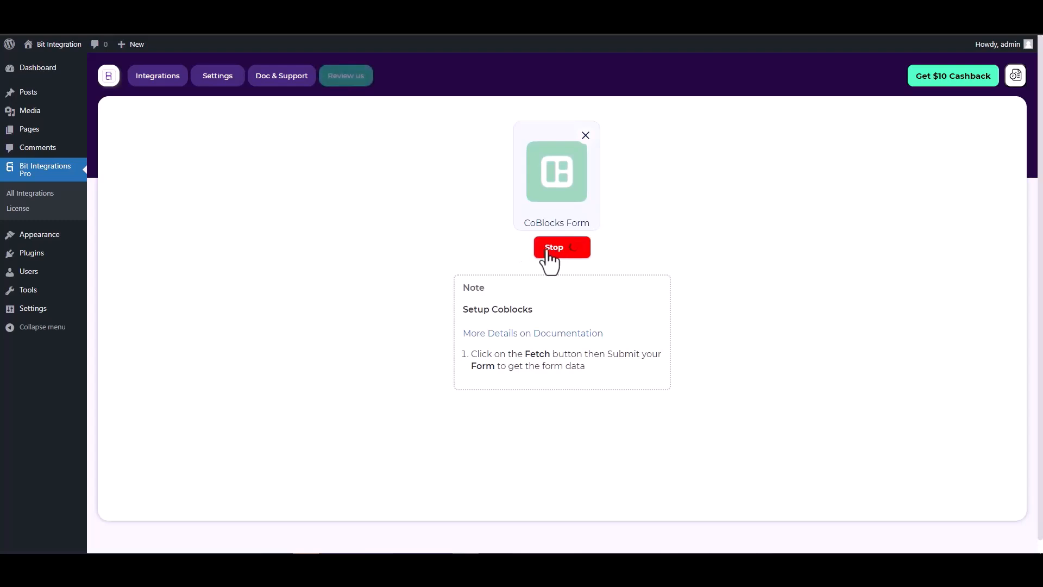
Step: Inspect the Hidden (125) field in the Coblock form editor, then view the published page
key(ctrl+Tab)
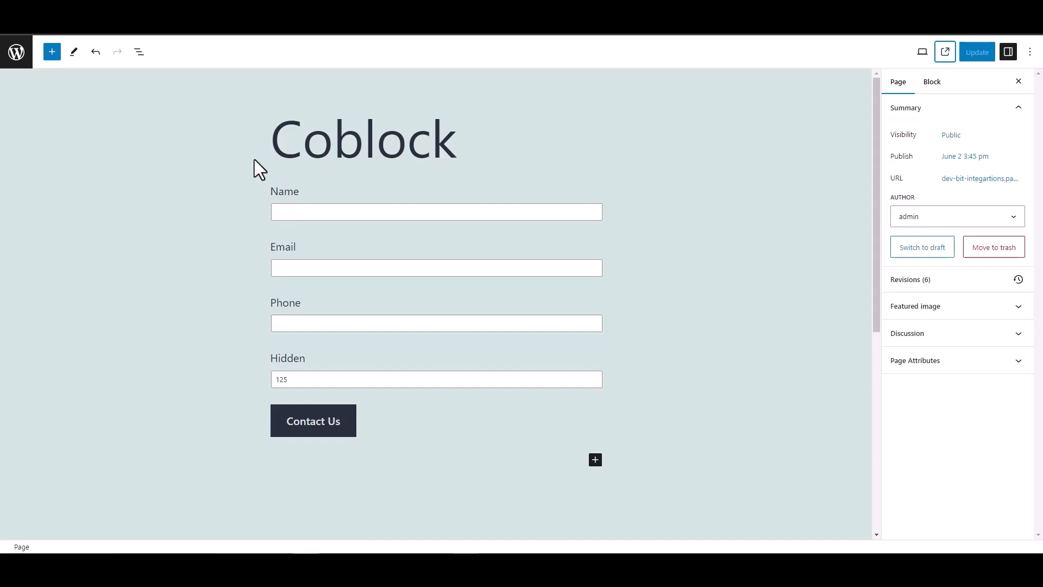
double_click(271, 360)
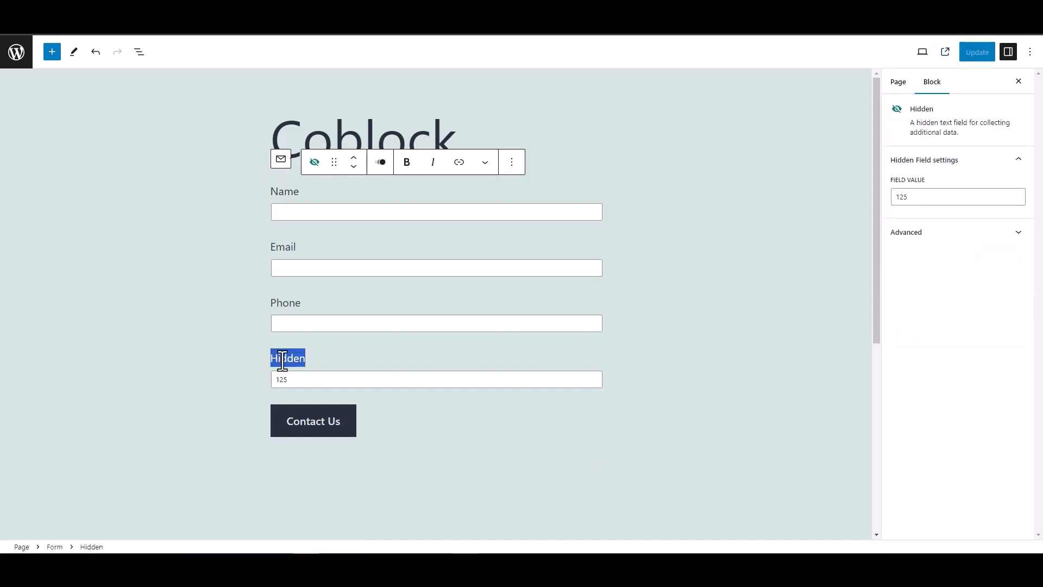
click(225, 339)
click(220, 321)
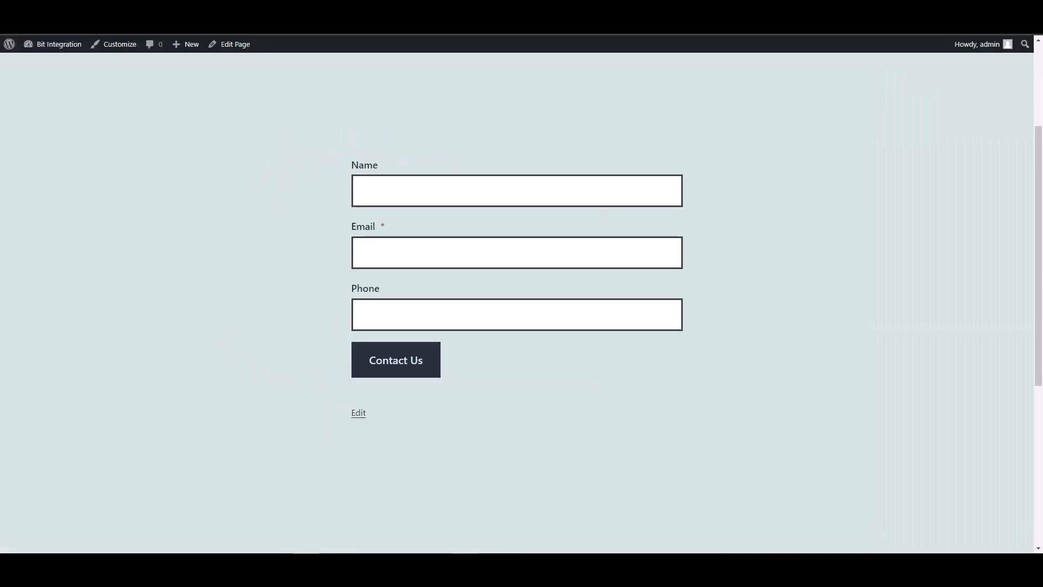
click(395, 195)
text(test)
key(Tab)
text(test@)
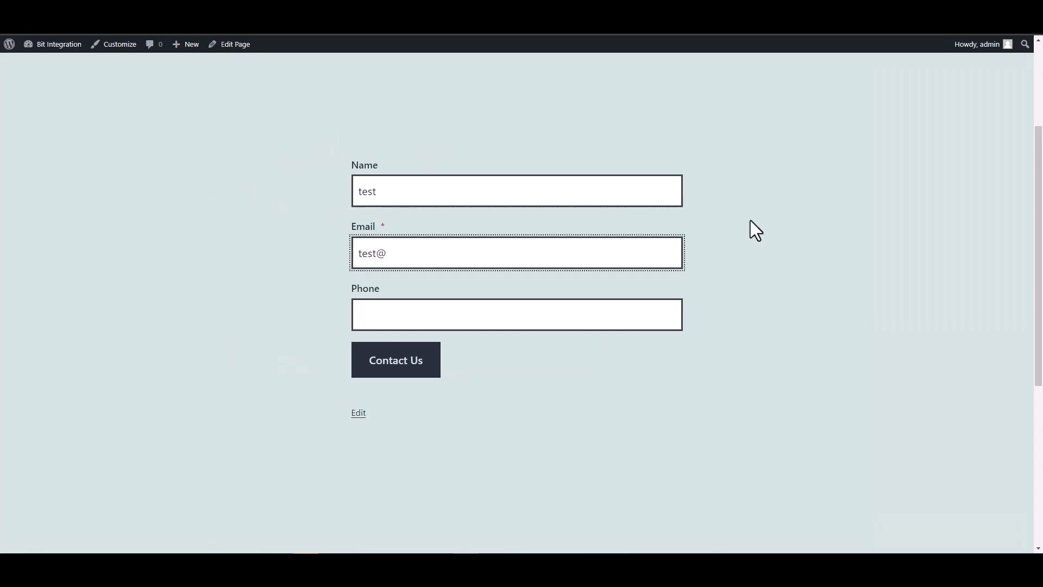
text(test.com)
click(625, 316)
text(12345678)
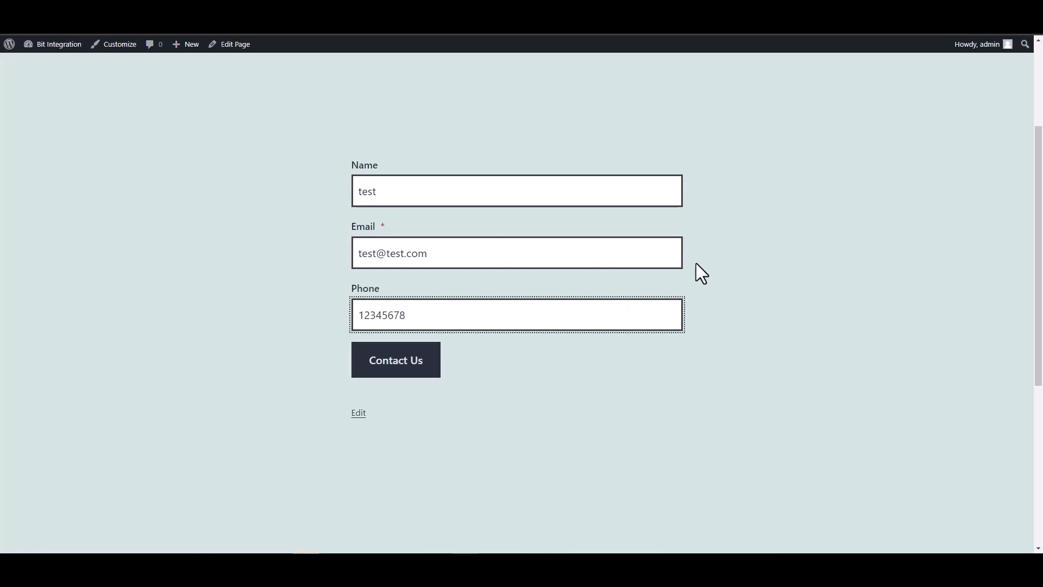
click(433, 369)
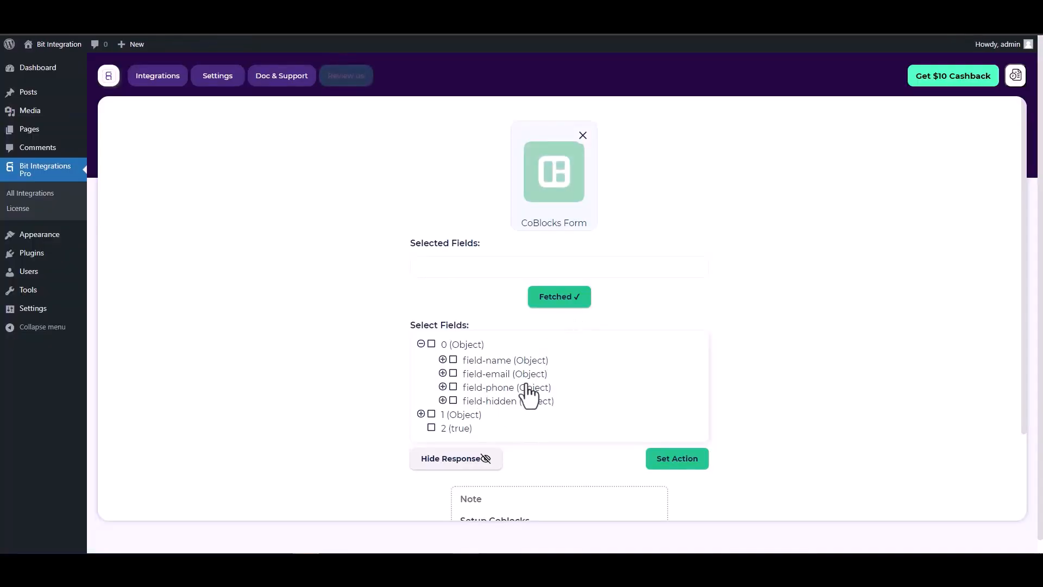
Step: Select the fetched field-name, field-email, field-phone and field-hidden fields
click(454, 361)
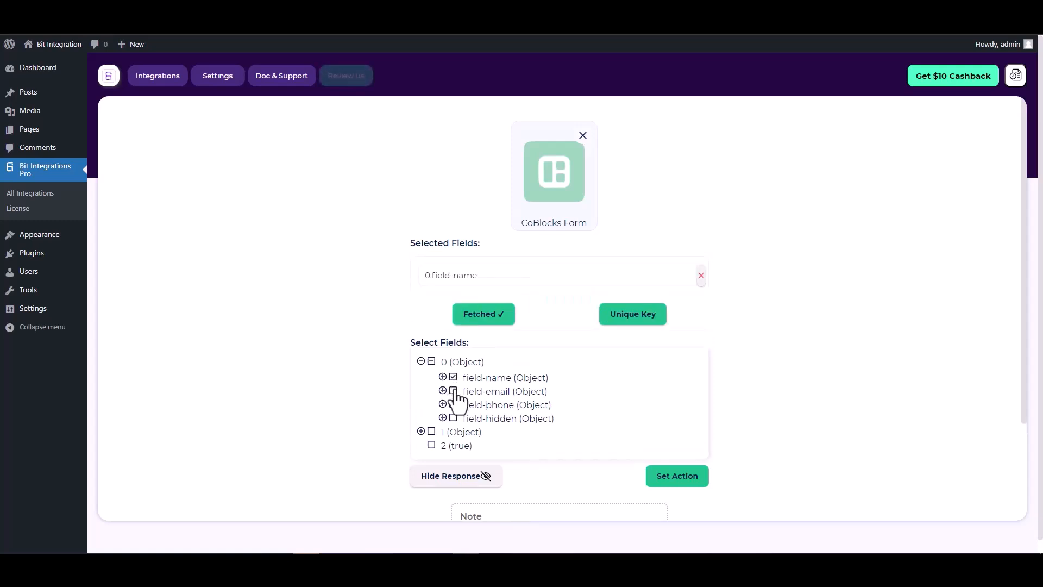
click(454, 392)
click(454, 432)
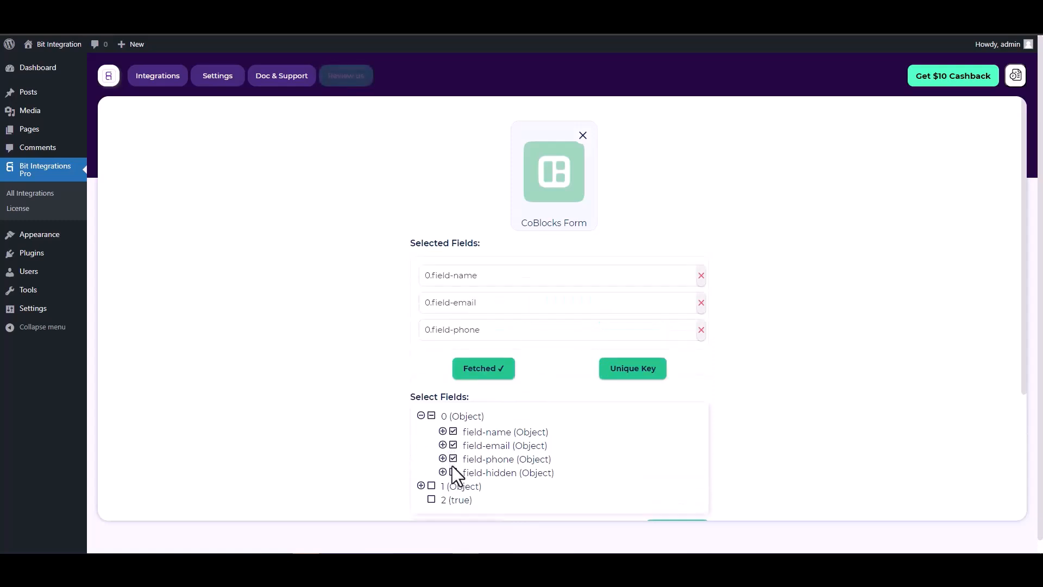
click(455, 473)
scroll(556, 334, down, 1)
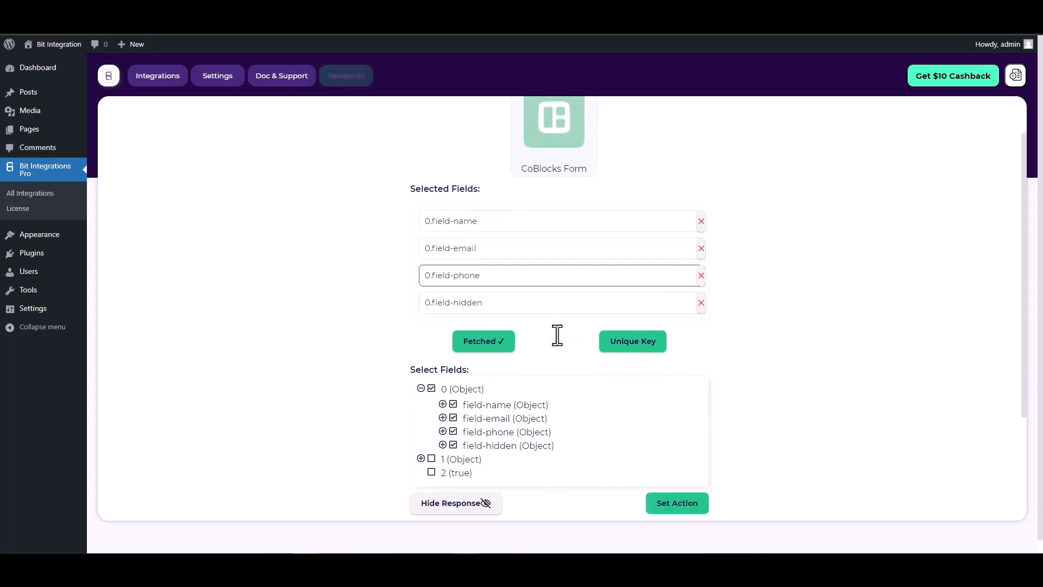
Step: Set 0.field-hidden as the unique primary key
click(630, 346)
click(568, 302)
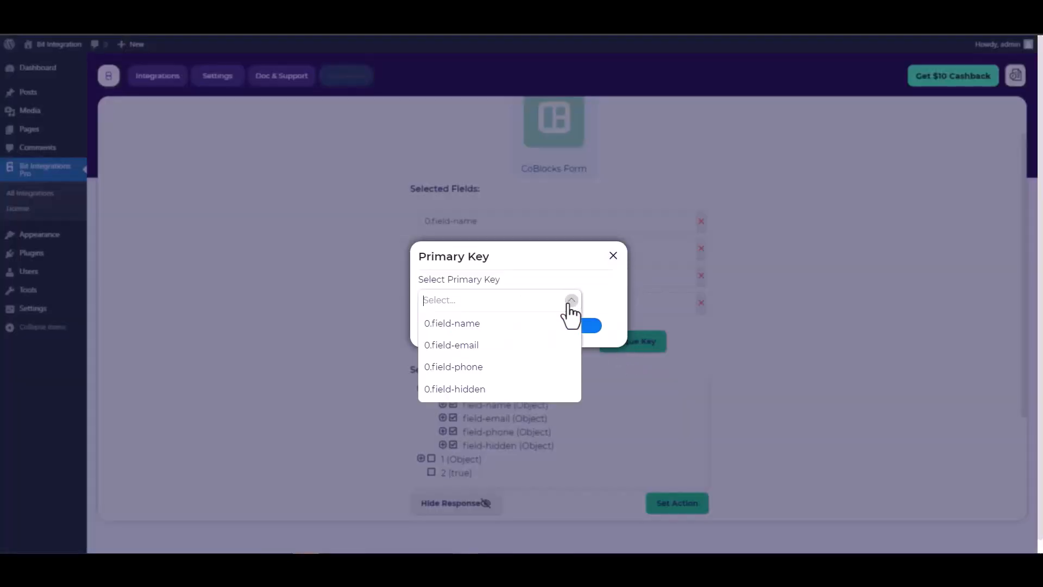
click(465, 390)
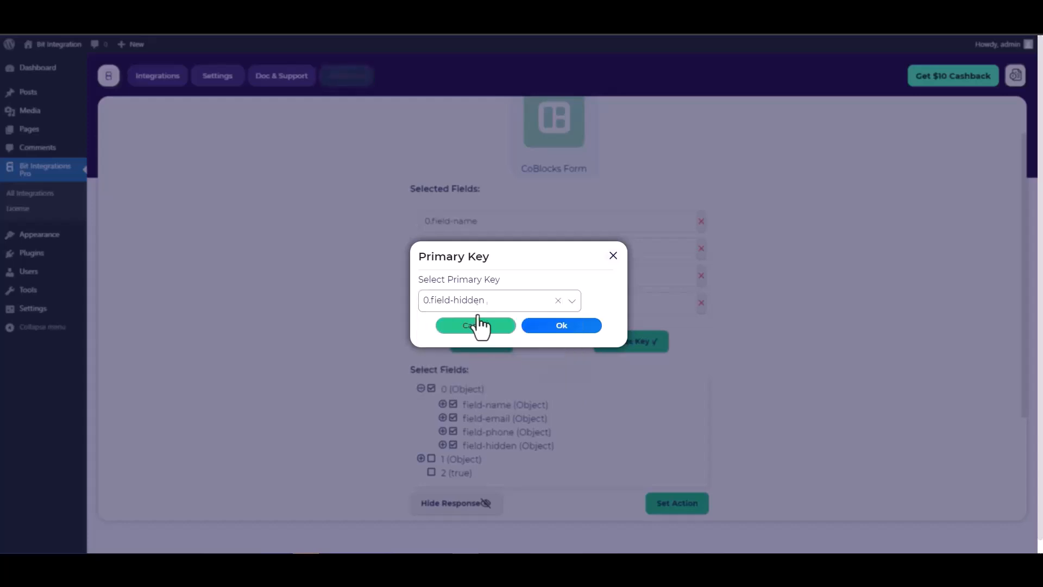
click(562, 326)
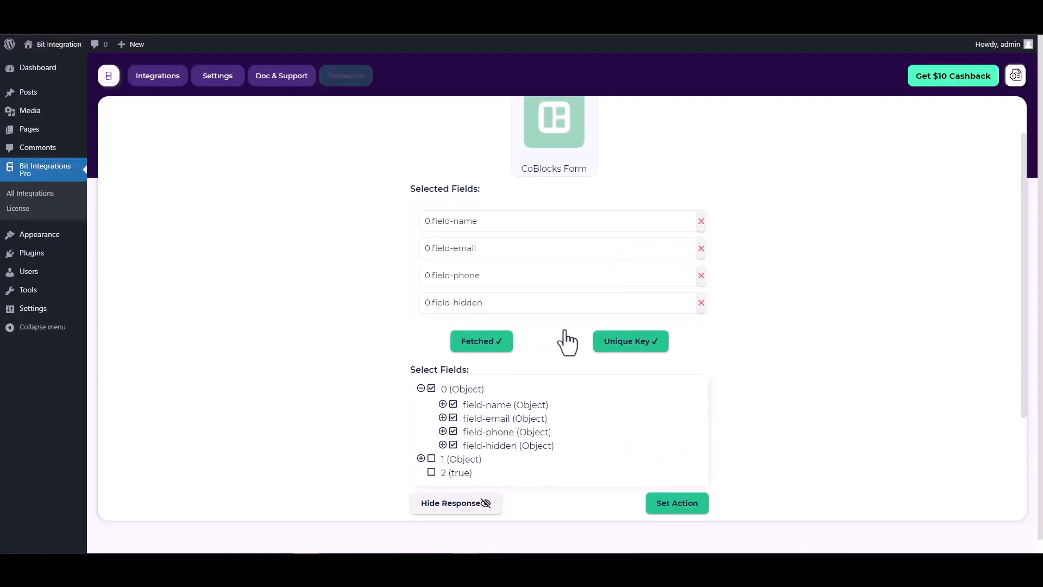
scroll(560, 334, down, 2)
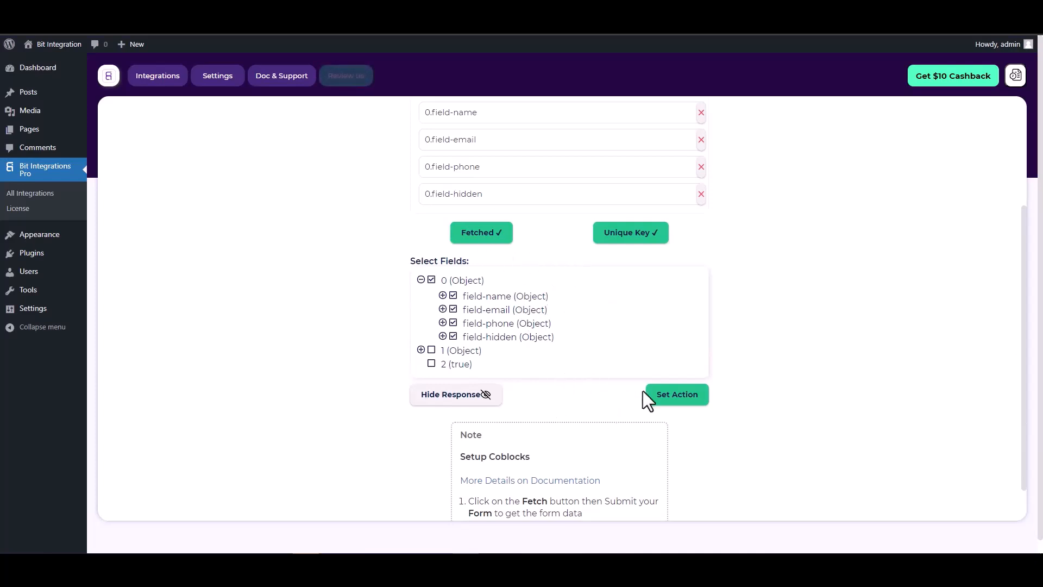
Step: Search for 'mail chimp' and choose Mail Chimp as the action
click(680, 402)
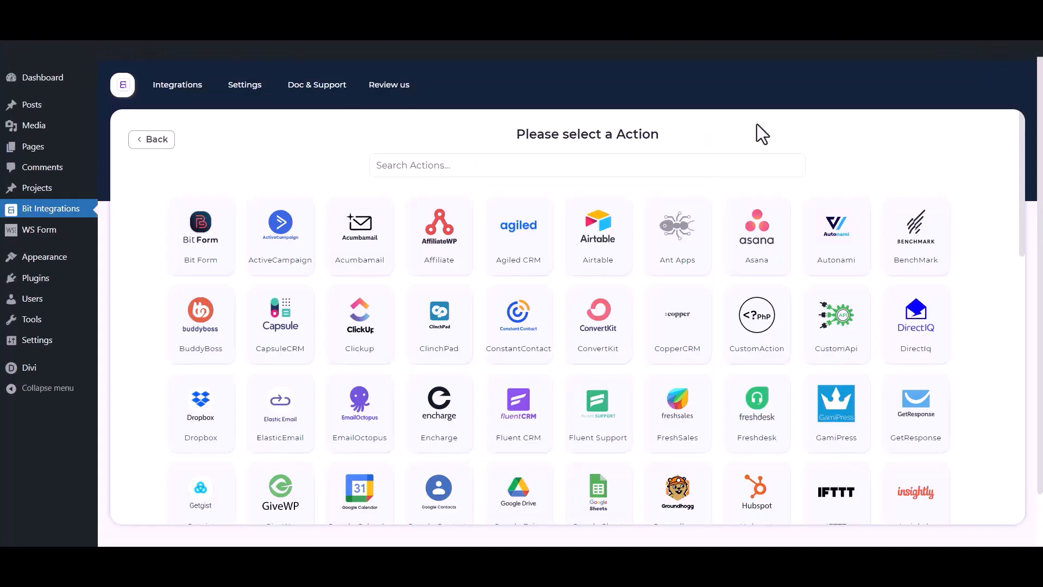
click(647, 169)
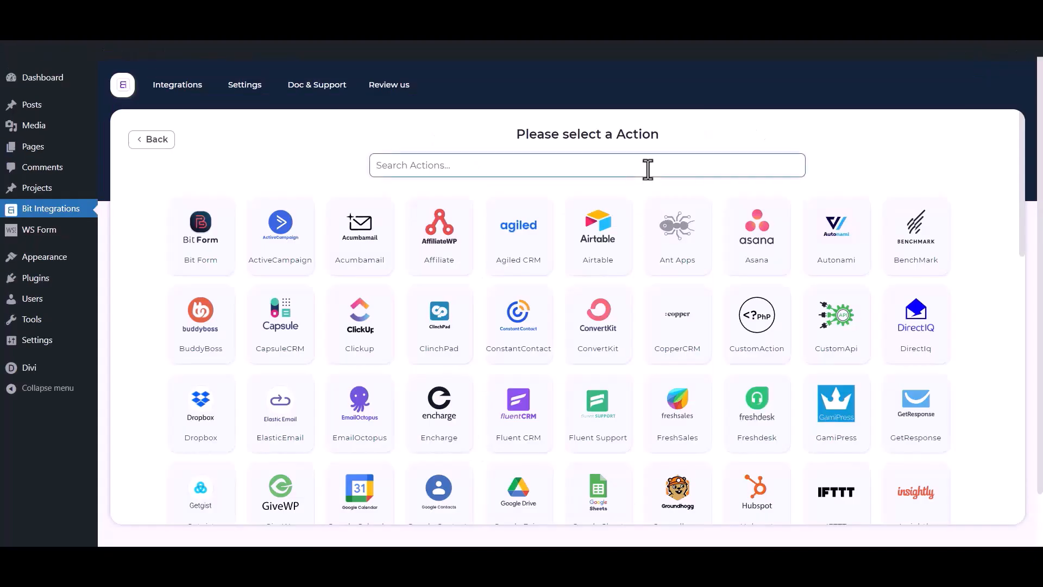
text(mail c)
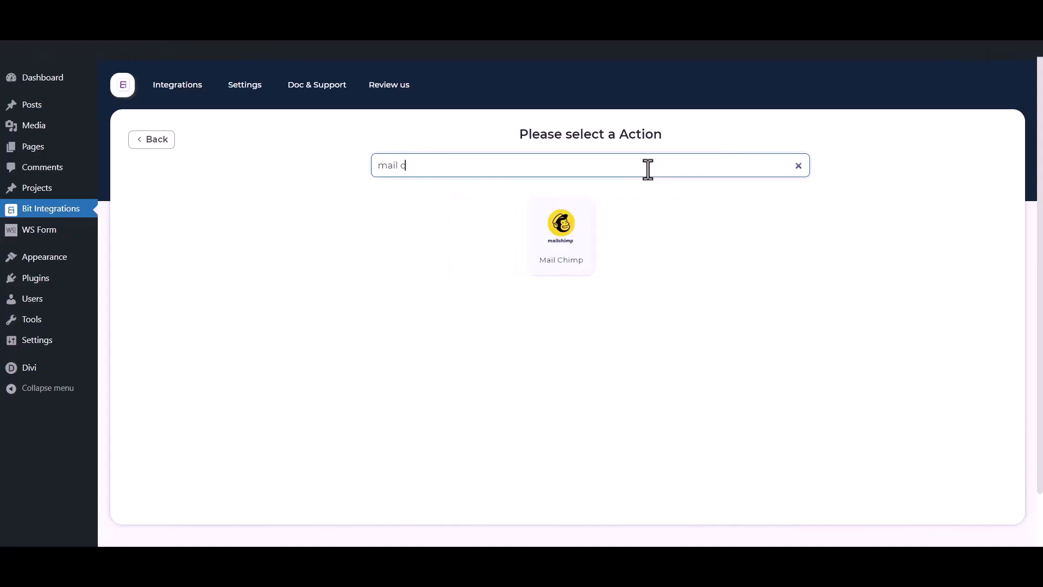
text(himp)
click(593, 252)
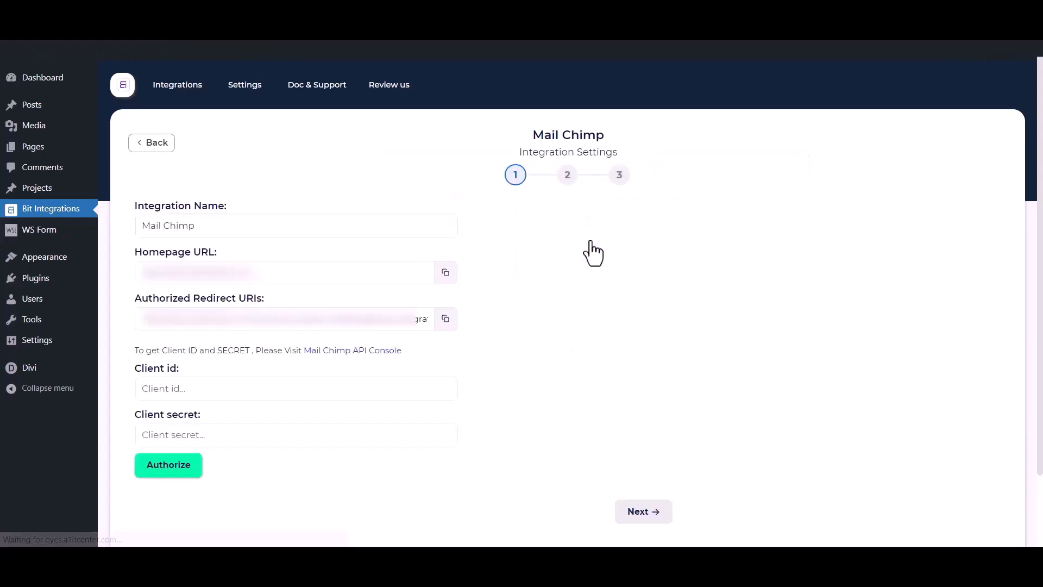
Step: Highlight the integration name, Client id and Client secret fields on the settings page
drag(217, 226, 120, 226)
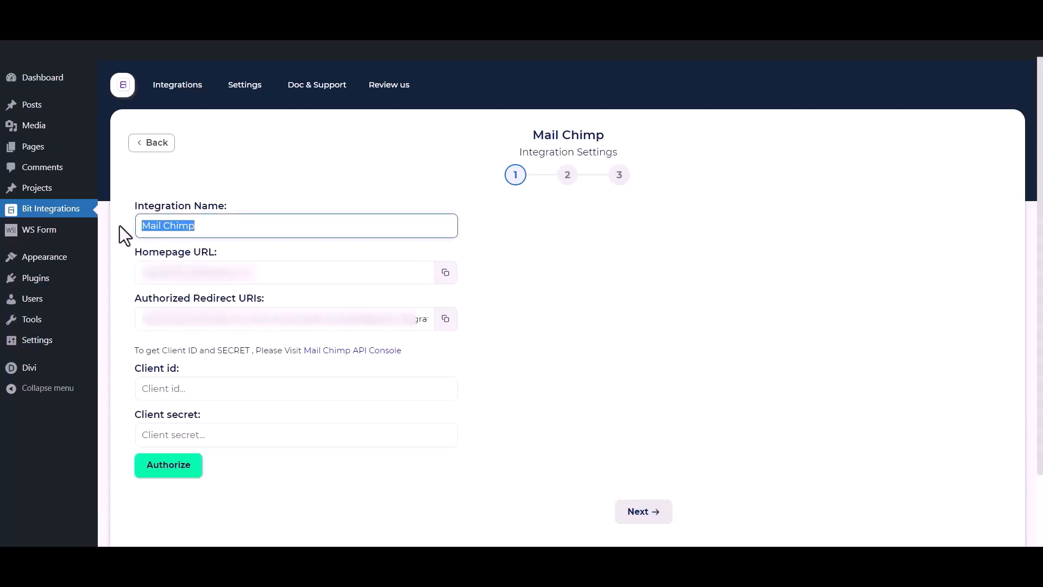
drag(123, 363, 171, 367)
drag(133, 417, 202, 412)
click(220, 361)
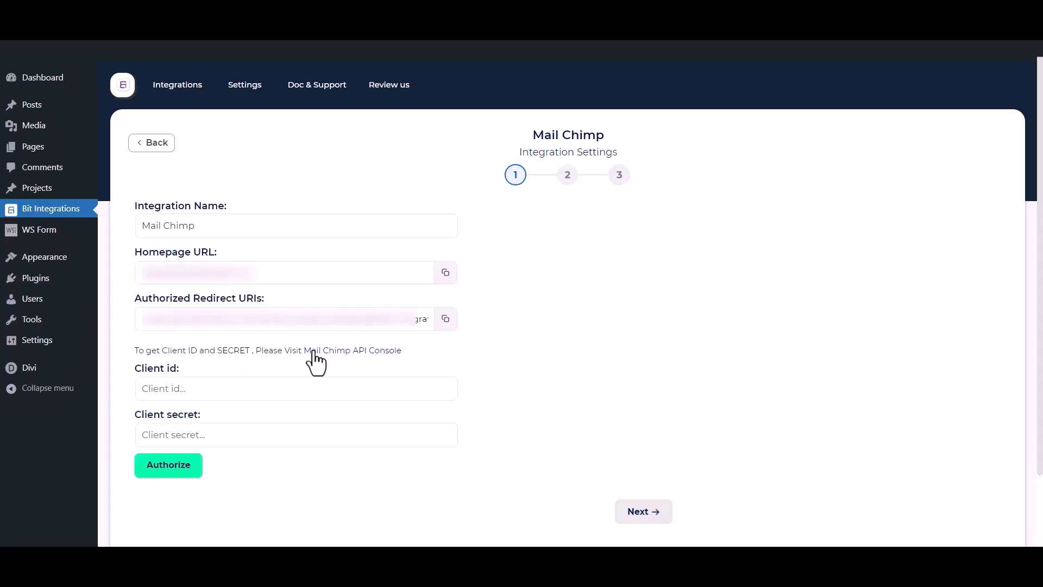
Step: In the Mailchimp API console, start a new app named Bit Integrations, description test, company Bit App
click(364, 351)
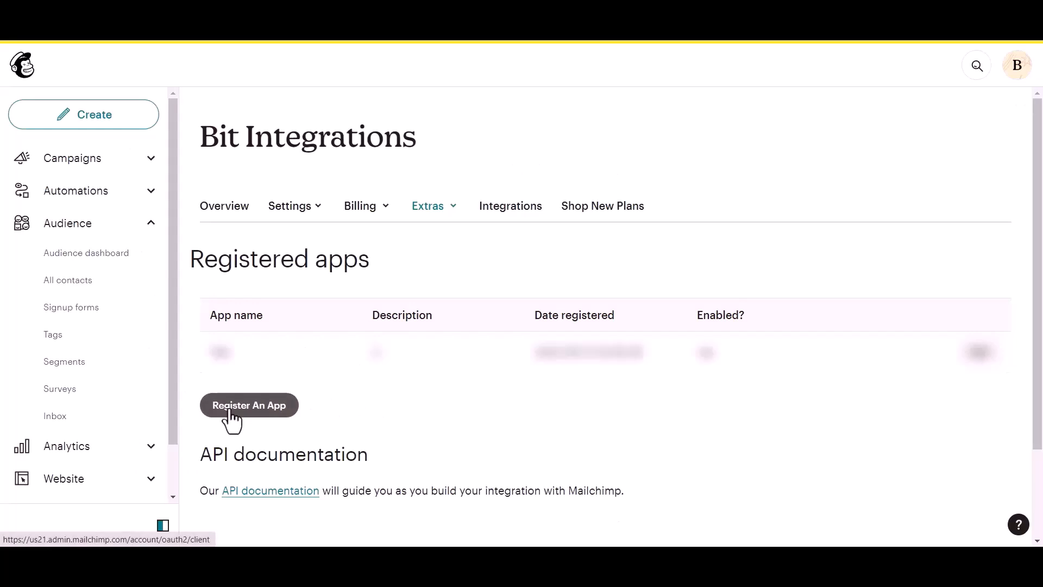
click(229, 412)
click(255, 212)
text(Bit Integrations)
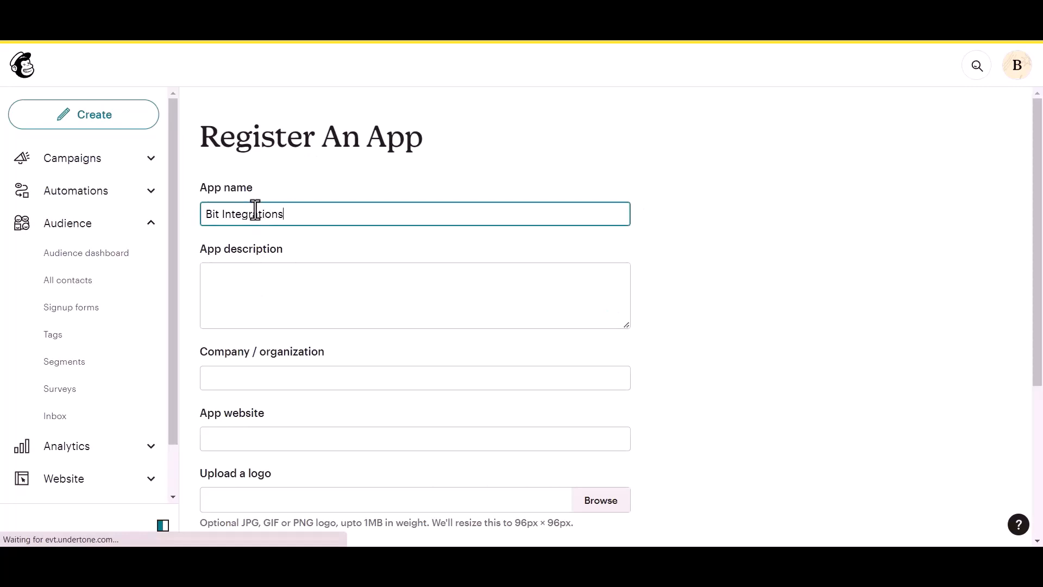
click(234, 294)
text(test)
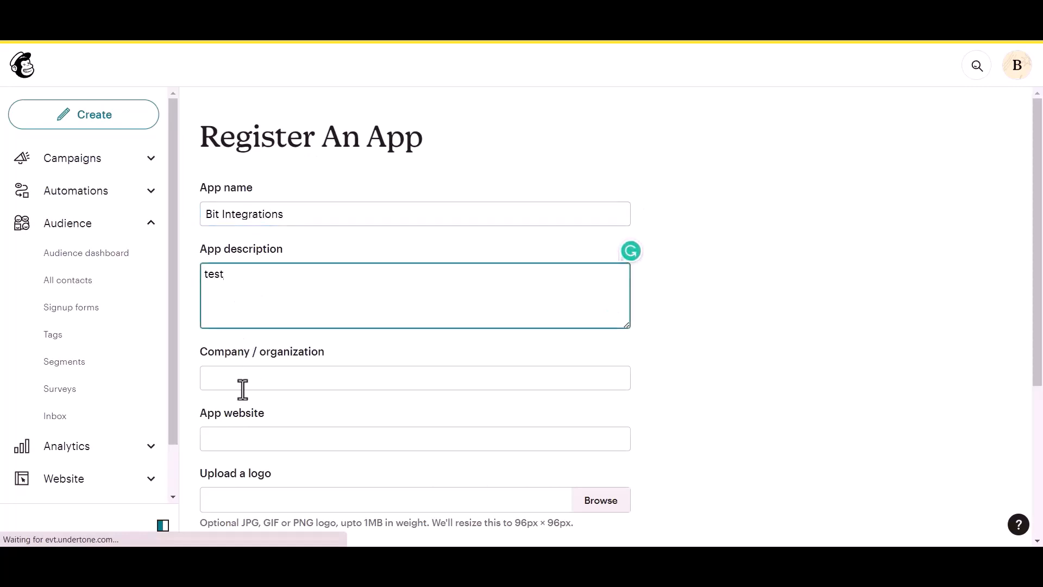
click(249, 386)
text(Bit Apps)
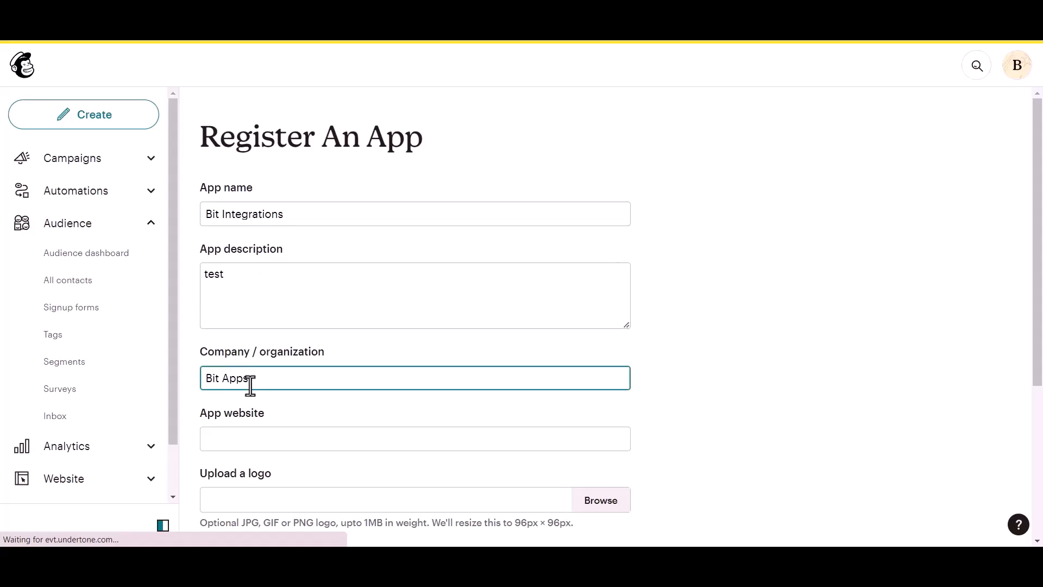
scroll(250, 385, down, 1)
Step: Paste the plugin's homepage URL and redirect URI into the app, then create it
click(268, 374)
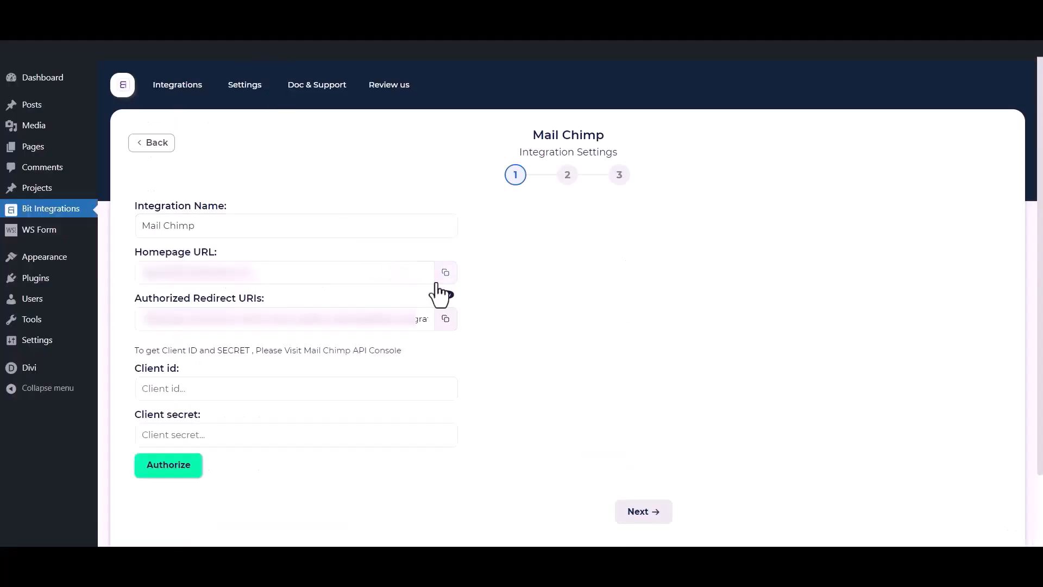
click(443, 277)
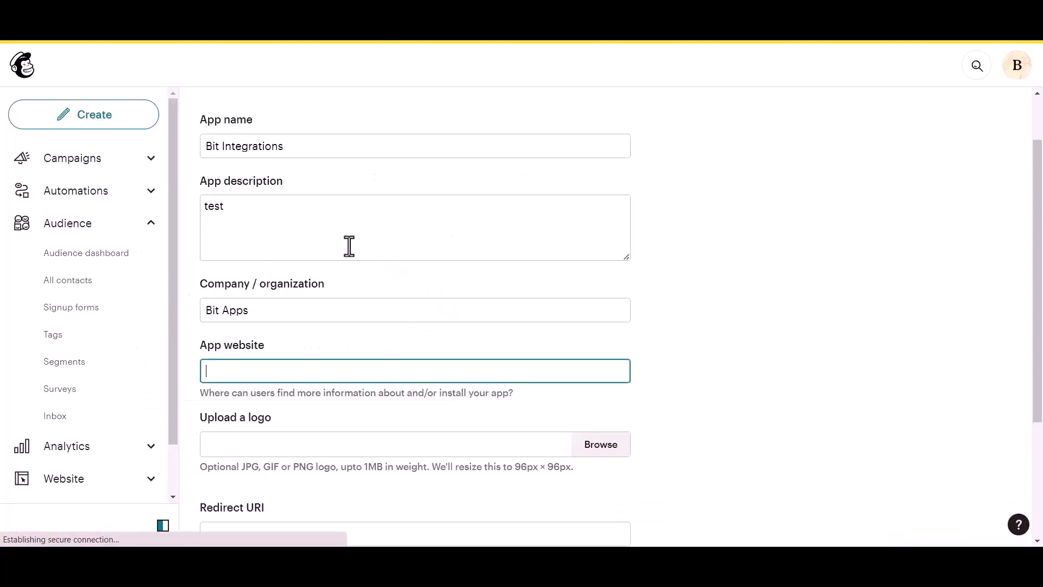
key(ctrl+v)
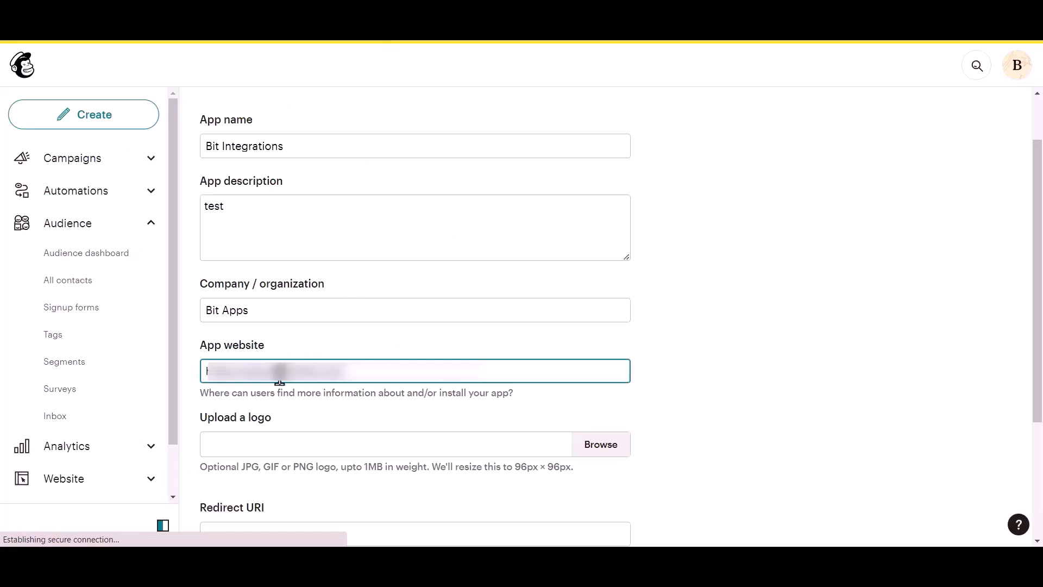
scroll(279, 377, down, 3)
click(263, 398)
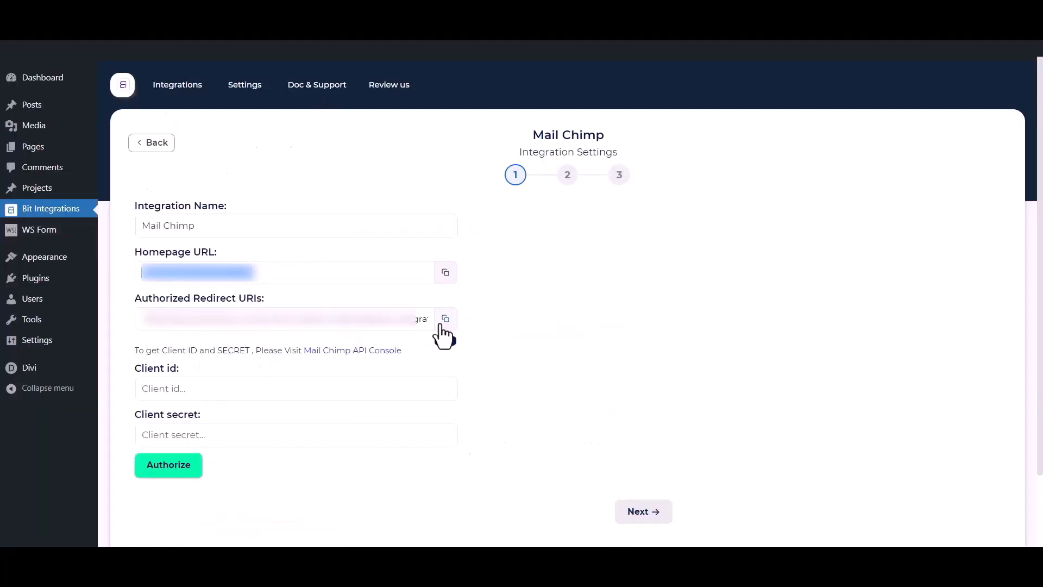
click(441, 325)
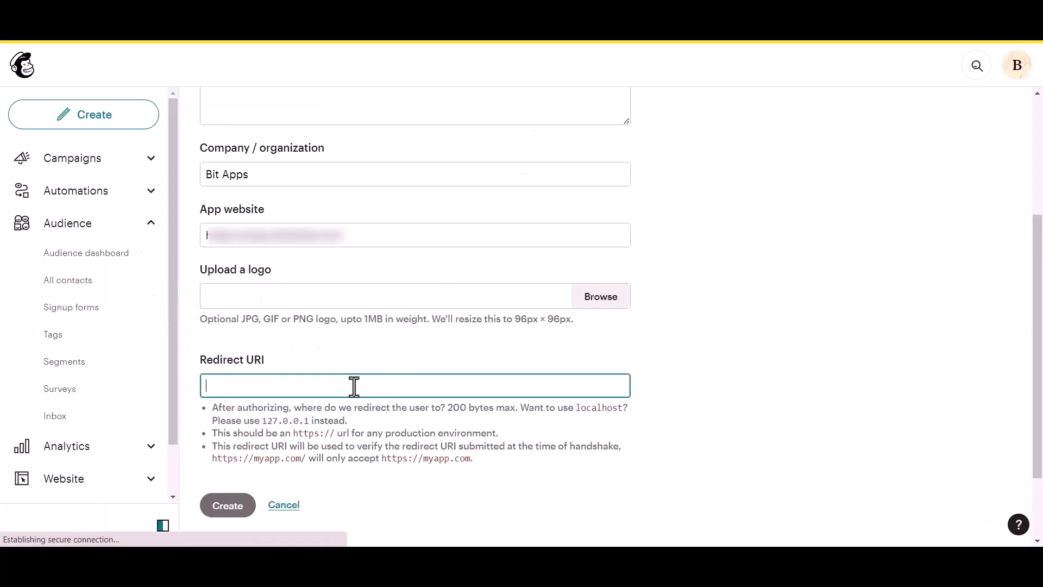
key(ctrl+v)
click(641, 343)
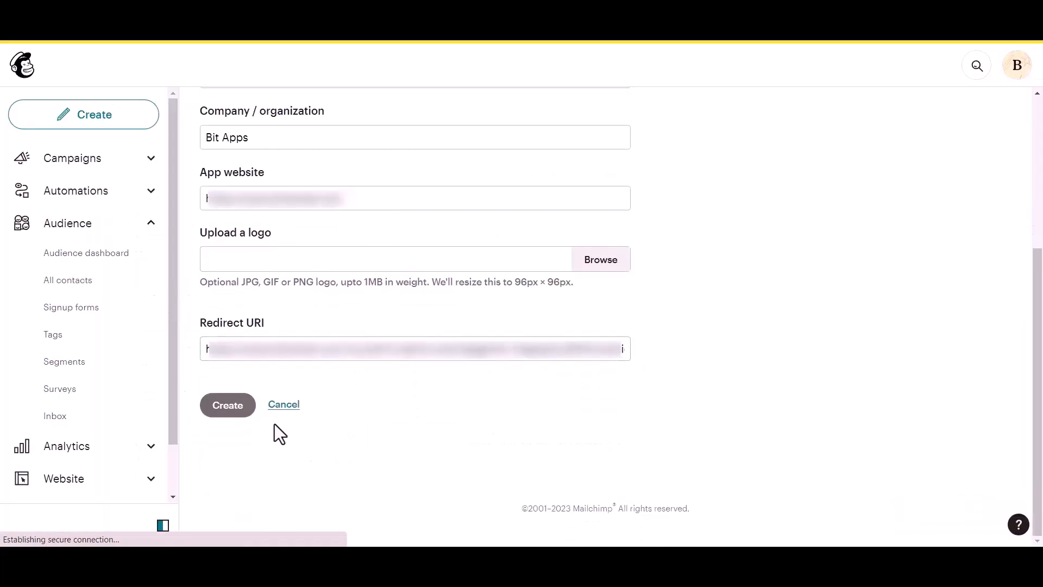
click(226, 412)
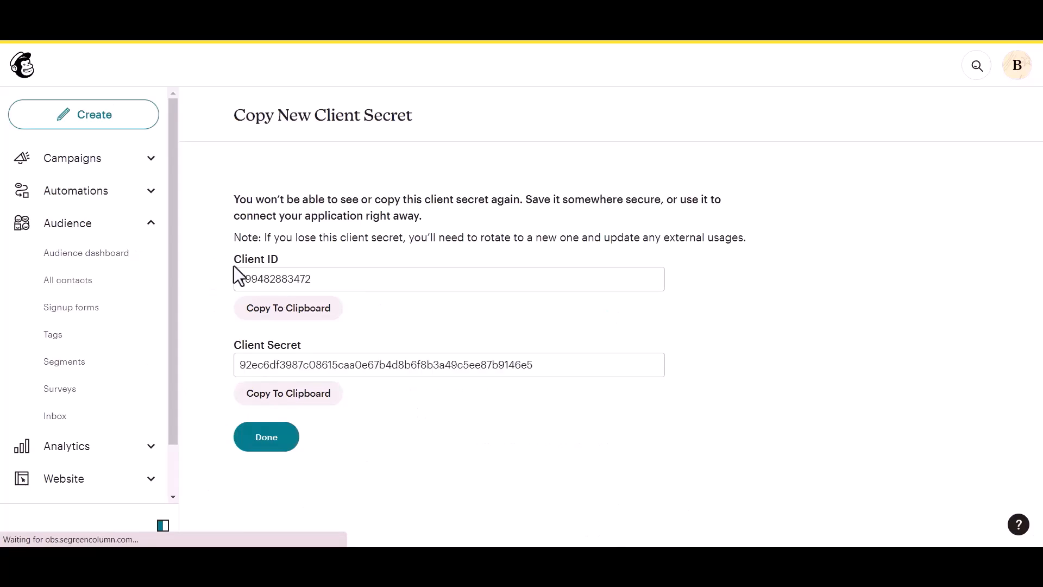
Step: Paste the app's Client ID into the Bit Integrations Client id field, then copy the Client Secret
drag(233, 255, 292, 258)
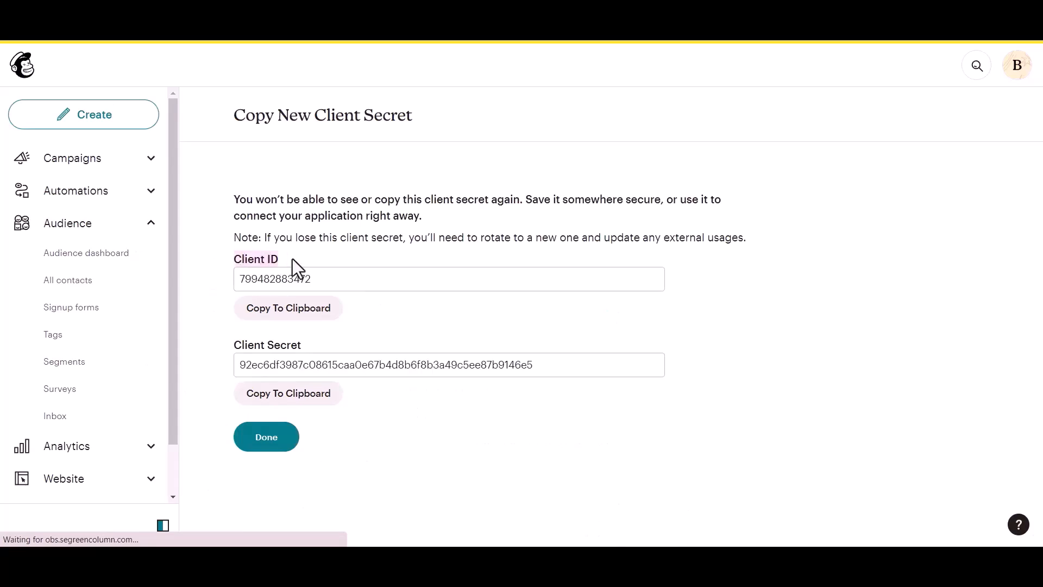
click(227, 341)
drag(299, 338, 302, 337)
click(323, 333)
click(318, 325)
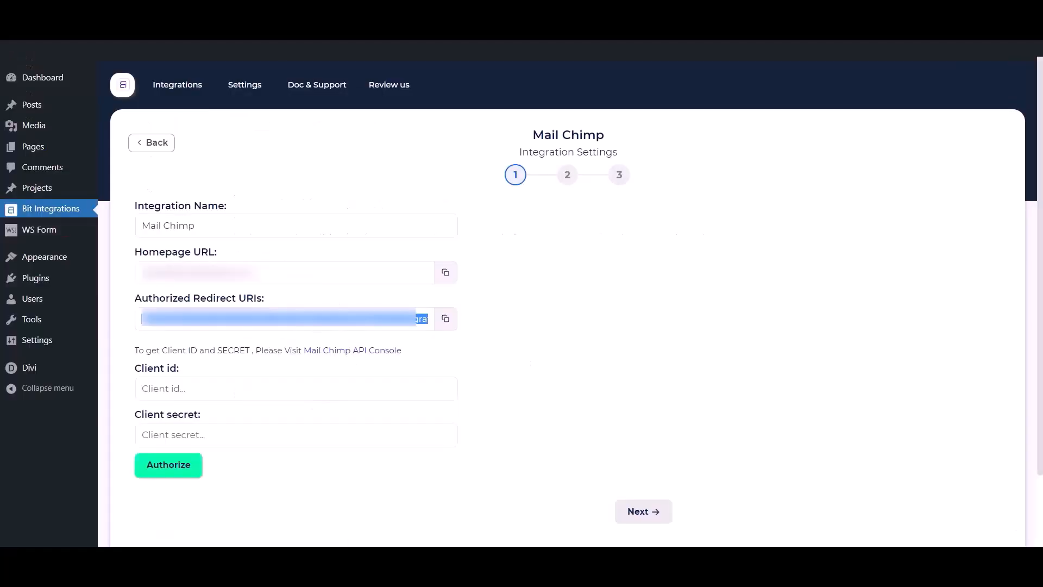
click(277, 400)
key(ctrl+v)
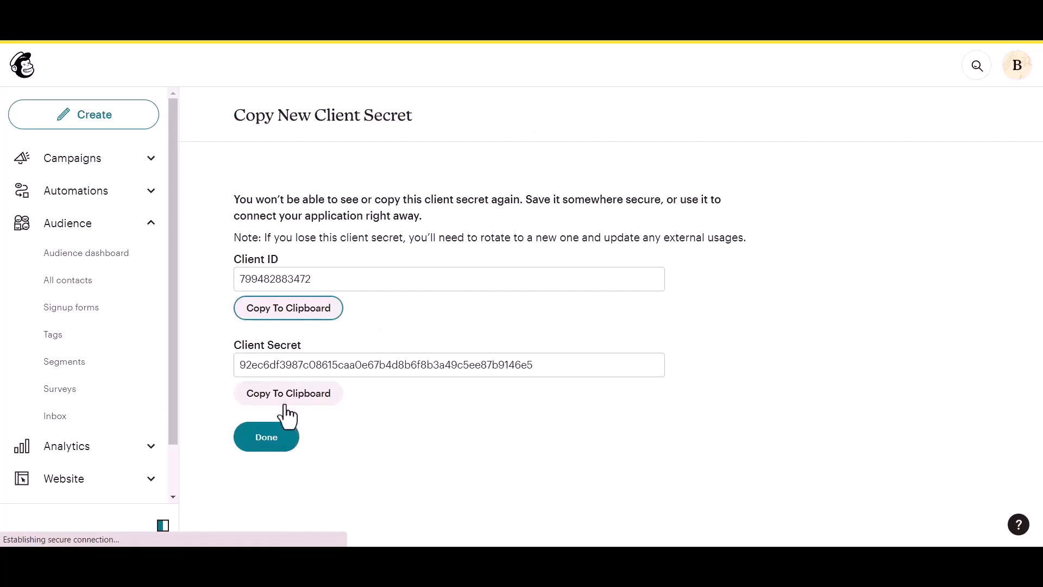
click(283, 401)
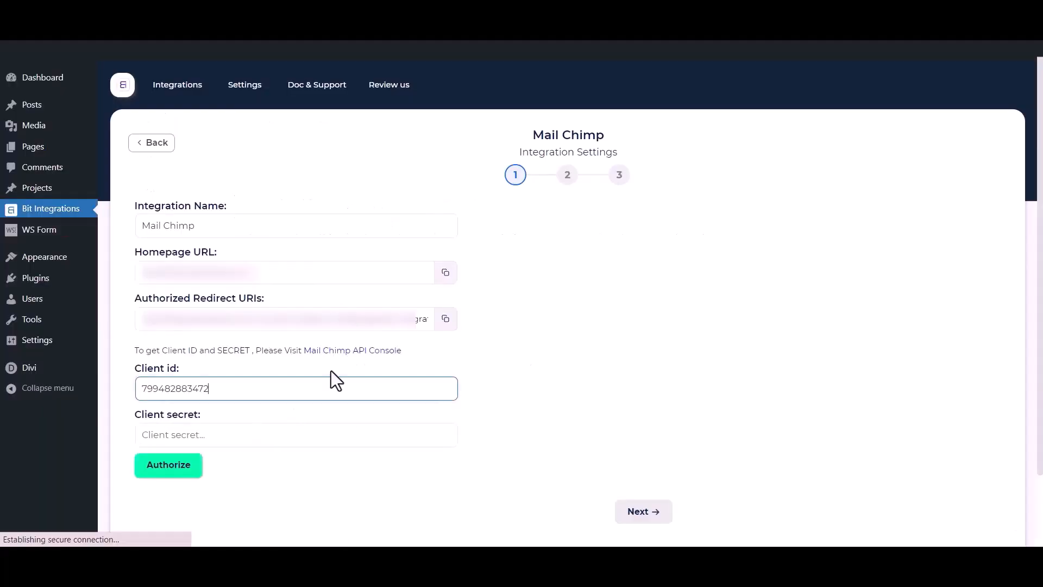
Step: Paste the client secret, then authorize by logging in to Mailchimp and allowing access
click(290, 432)
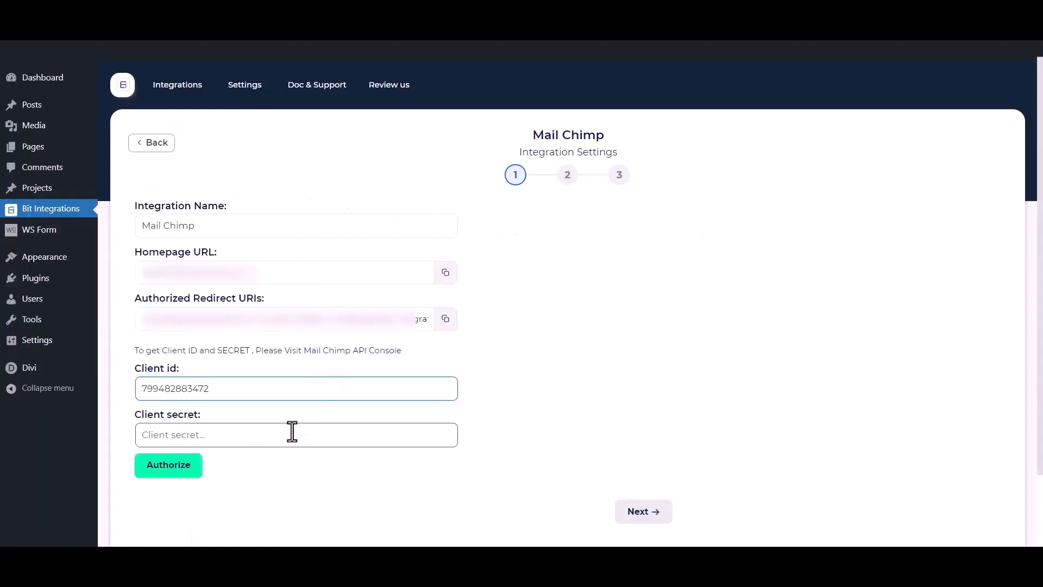
key(ctrl+v)
click(298, 503)
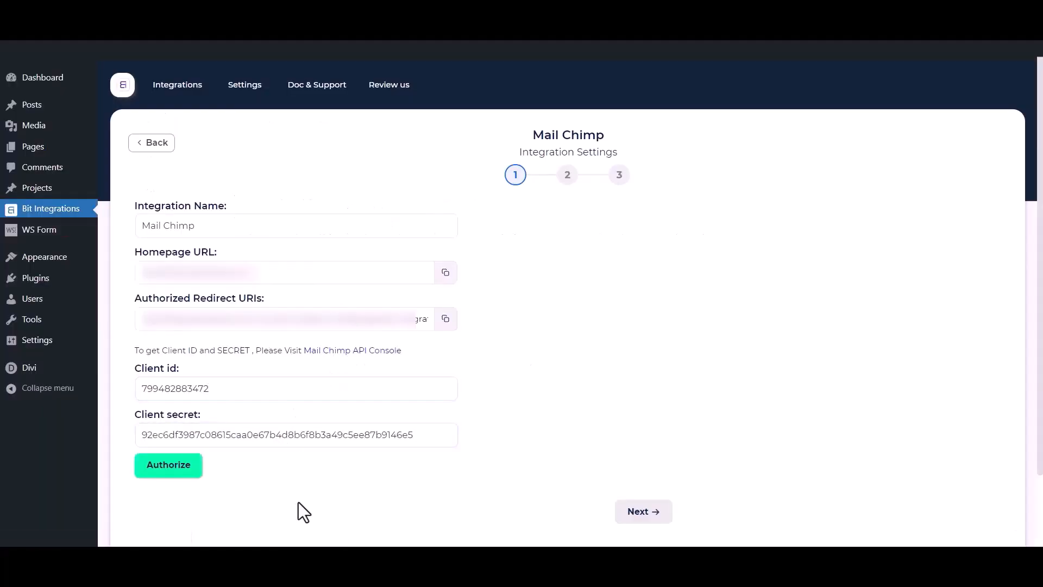
click(168, 464)
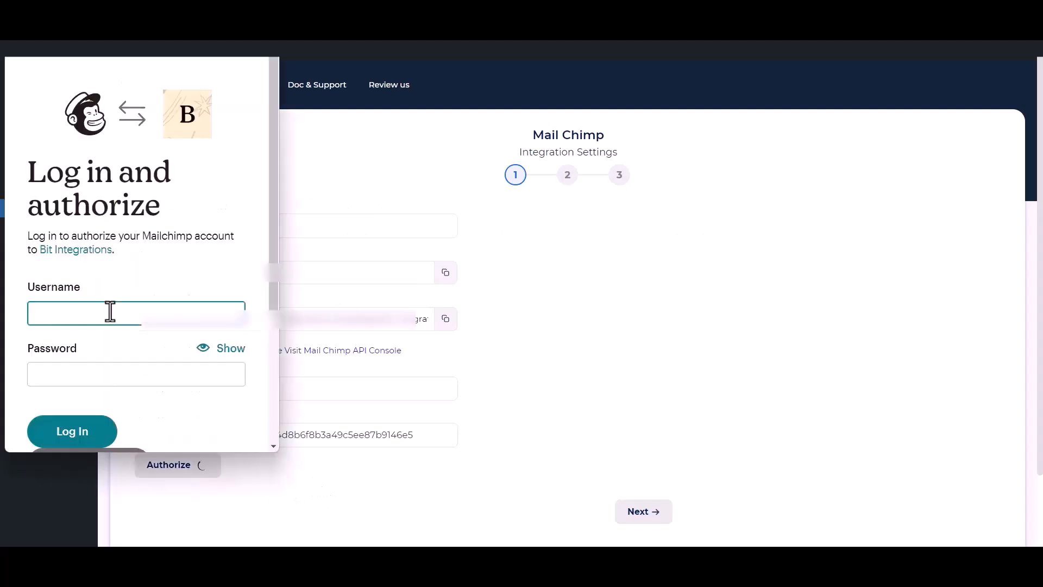
click(77, 432)
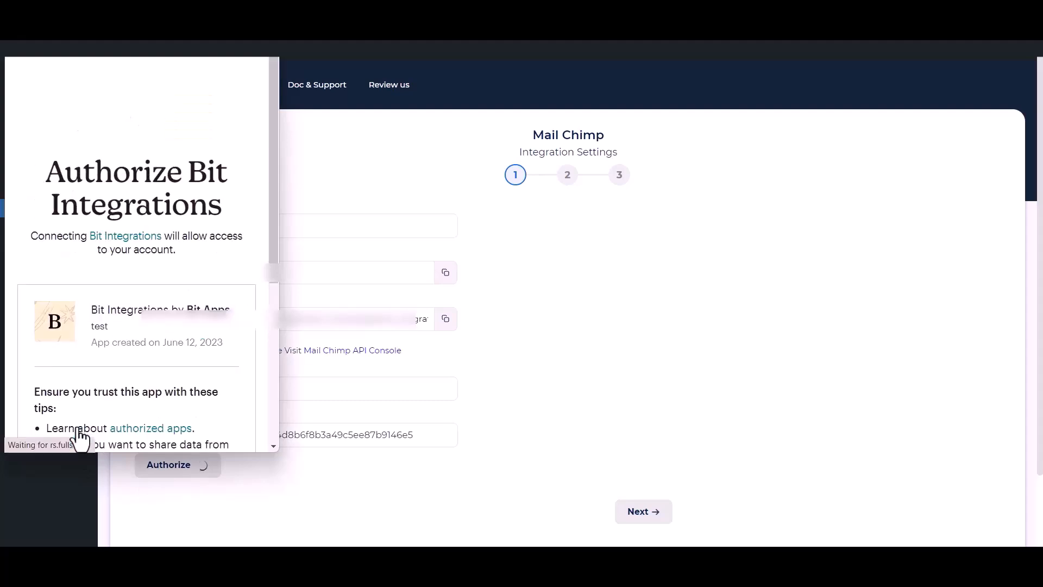
scroll(116, 340, down, 5)
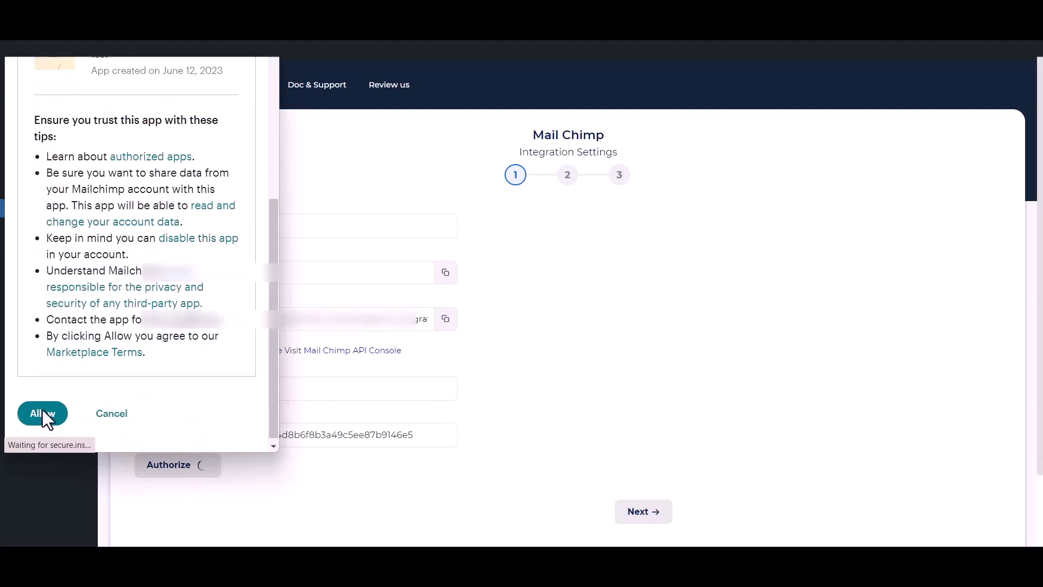
click(36, 415)
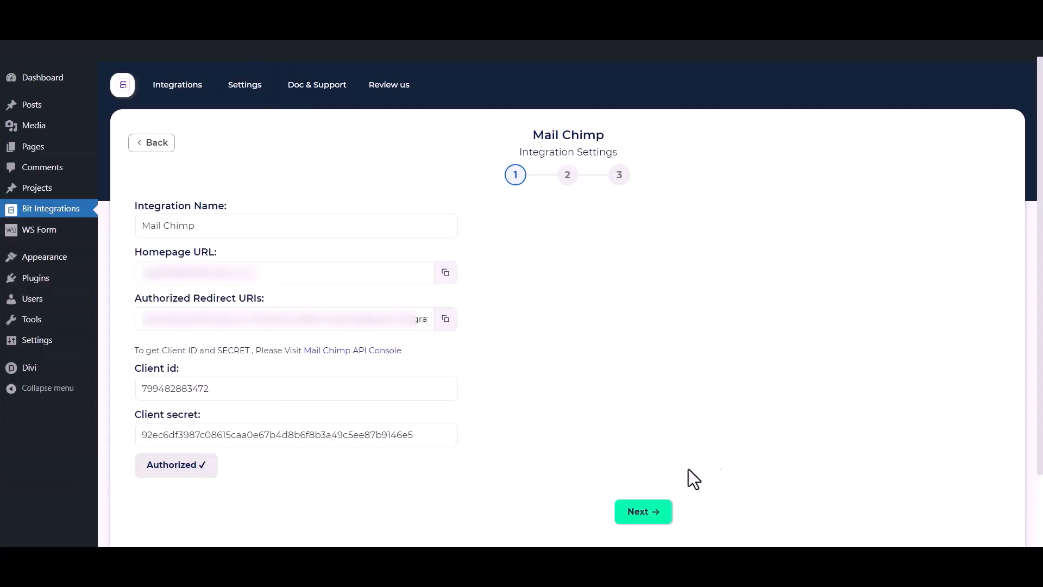
Step: Choose the Bit Integrations audience and add tags Tag - 1, Tag - 2 and Tag - 3
click(654, 515)
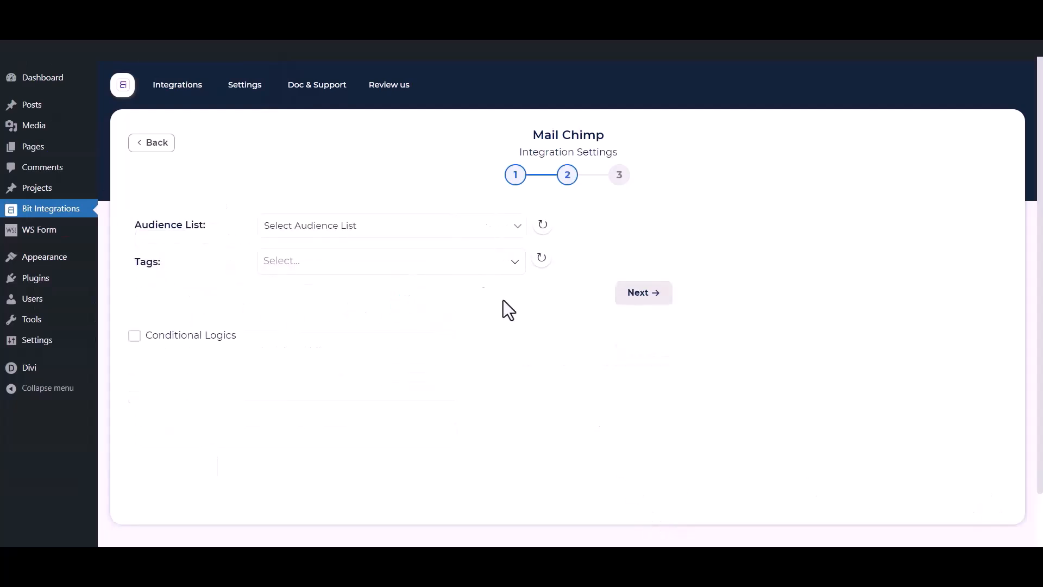
click(337, 224)
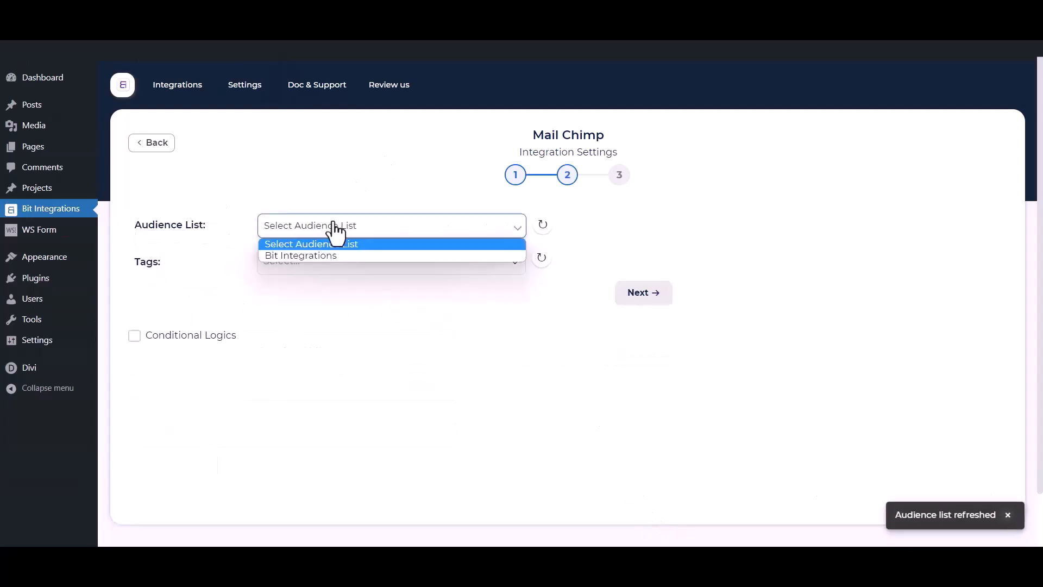
click(314, 259)
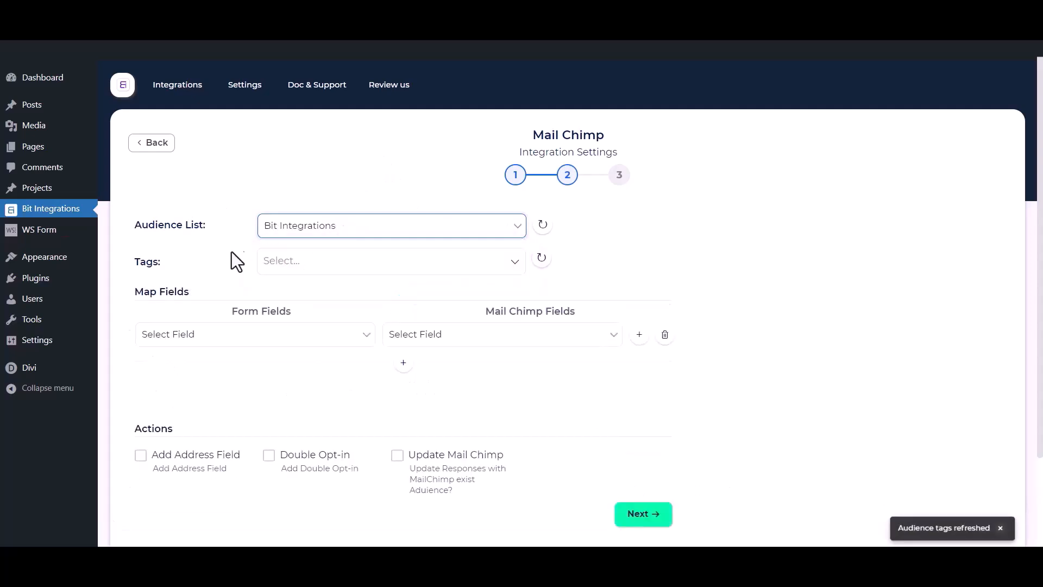
click(335, 261)
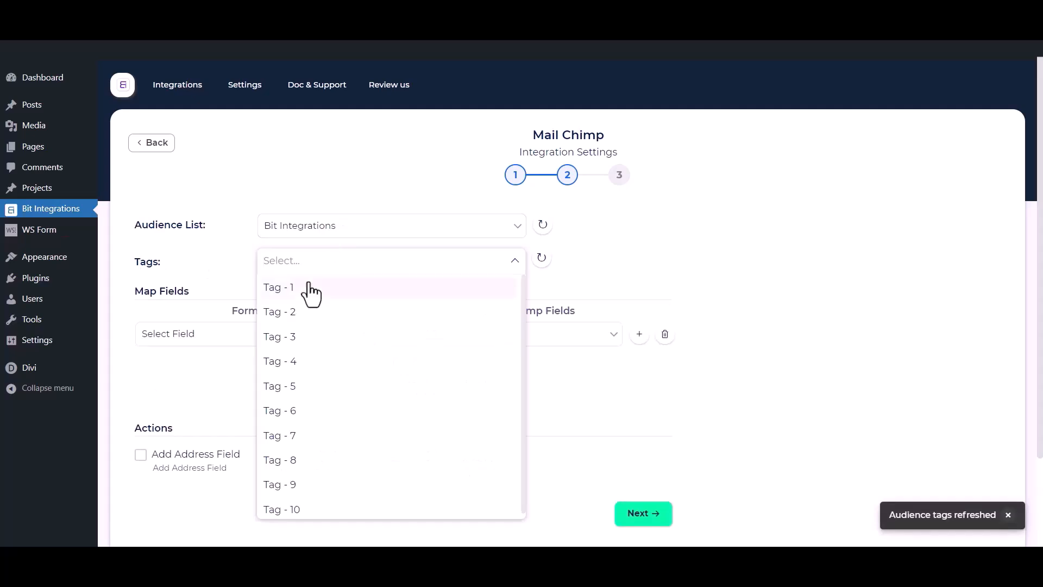
click(310, 293)
click(296, 315)
click(294, 341)
click(202, 255)
Step: Map the form's First Name and Email to Mailchimp's First Name and Email
scroll(202, 259, down, 1)
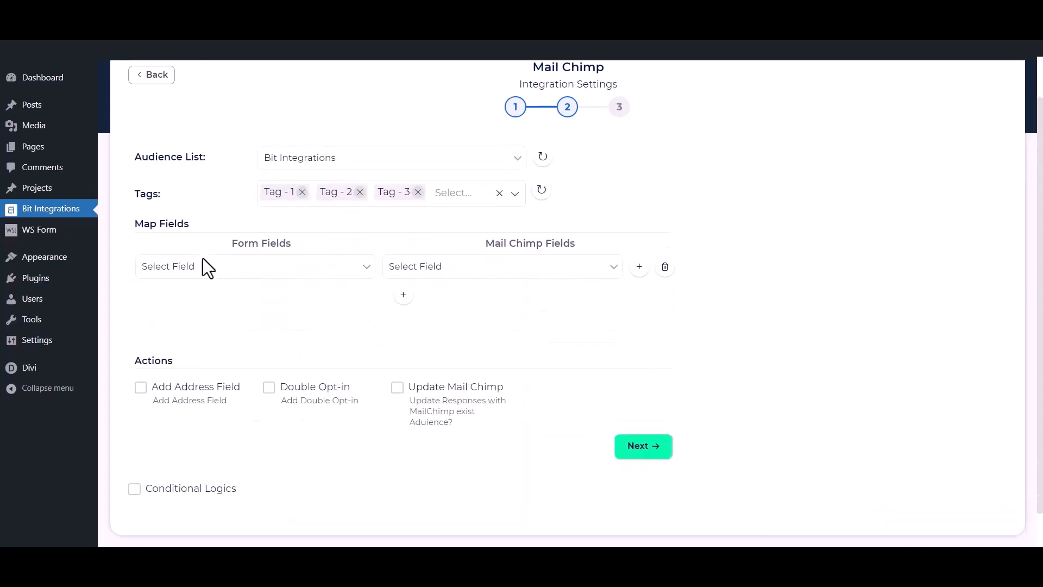
click(234, 275)
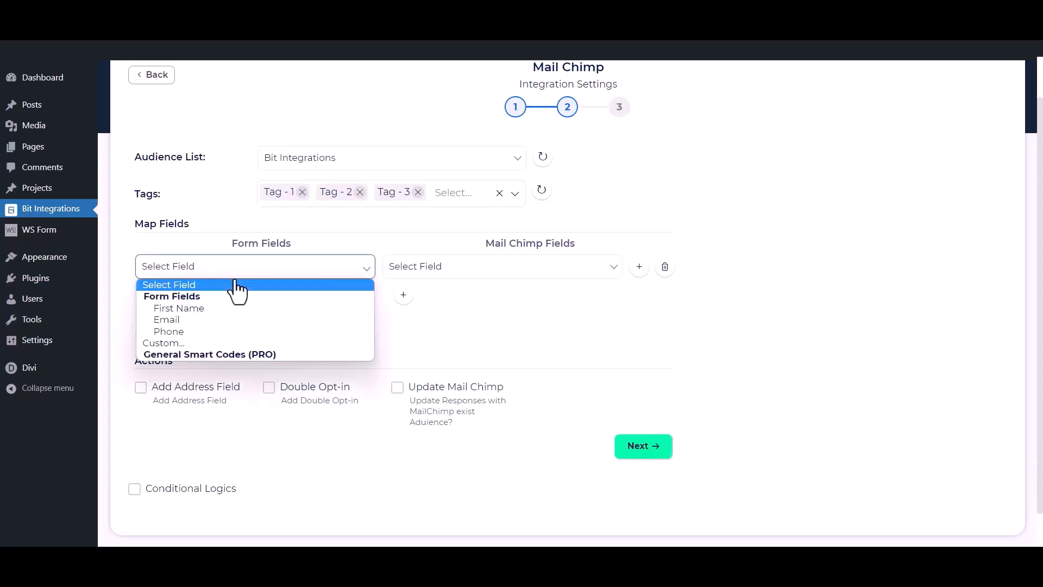
click(203, 308)
click(484, 266)
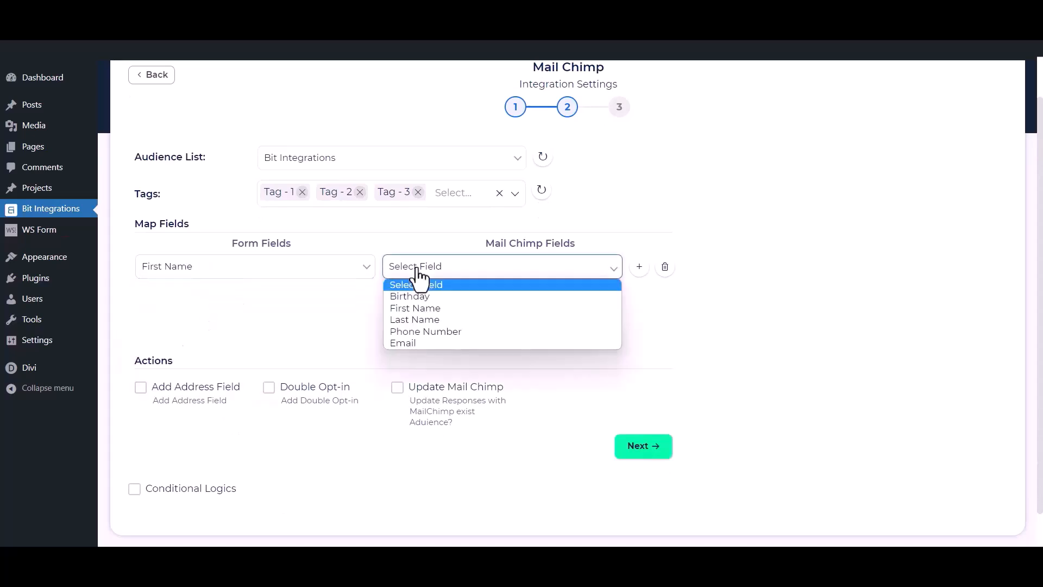
click(429, 306)
click(403, 295)
click(318, 299)
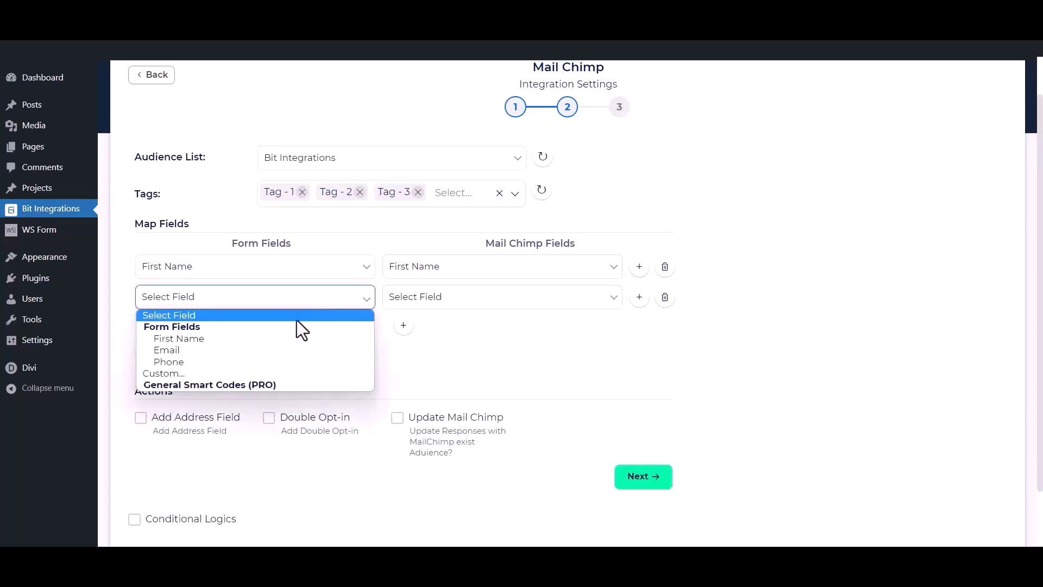
click(237, 352)
click(463, 305)
click(401, 374)
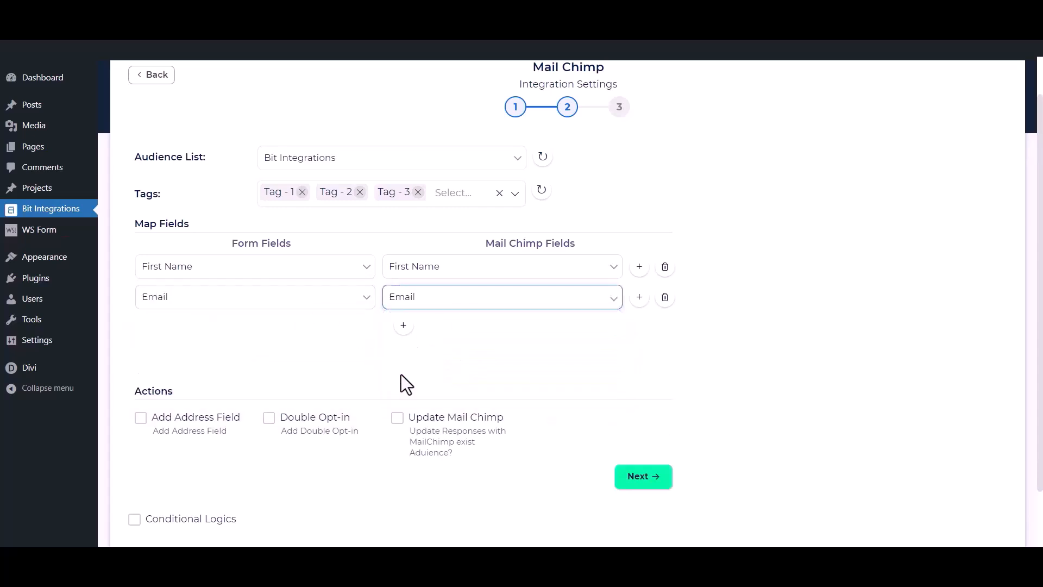
Step: Add a third mapping of the form's Phone field to Mailchimp's Phone Number
click(403, 325)
click(365, 328)
click(255, 390)
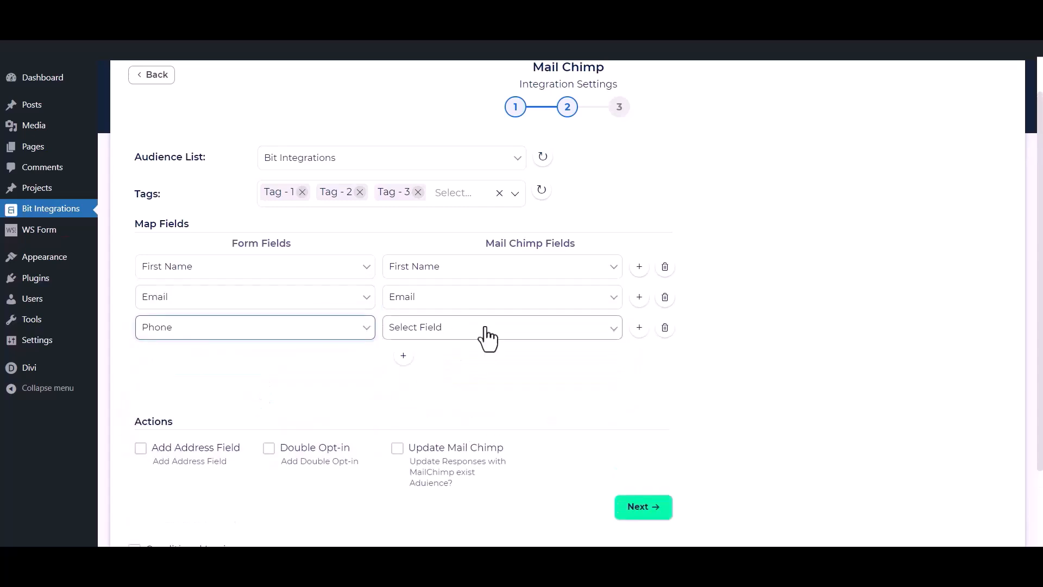
click(487, 333)
click(402, 390)
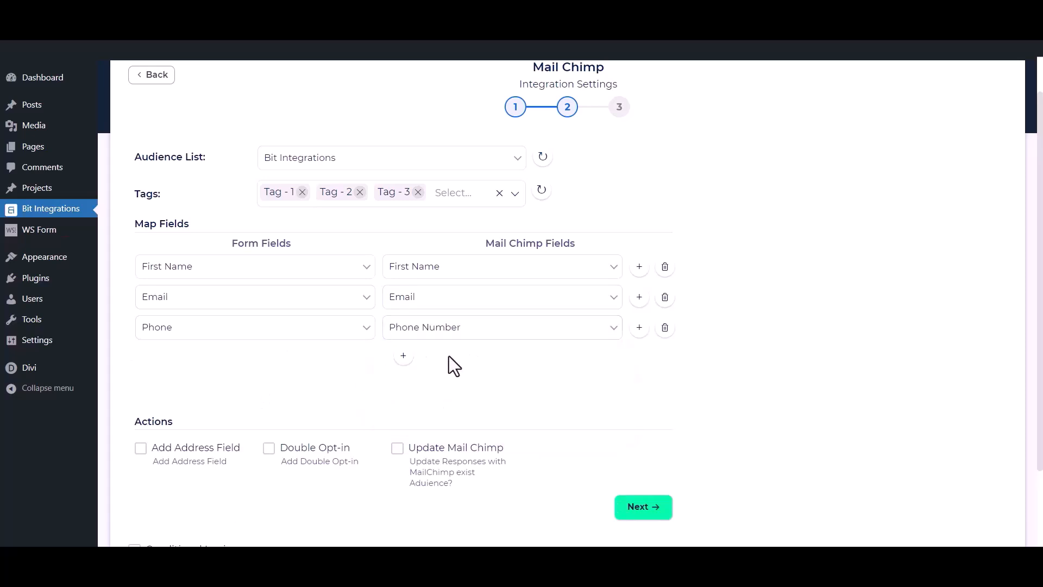
scroll(445, 362, down, 2)
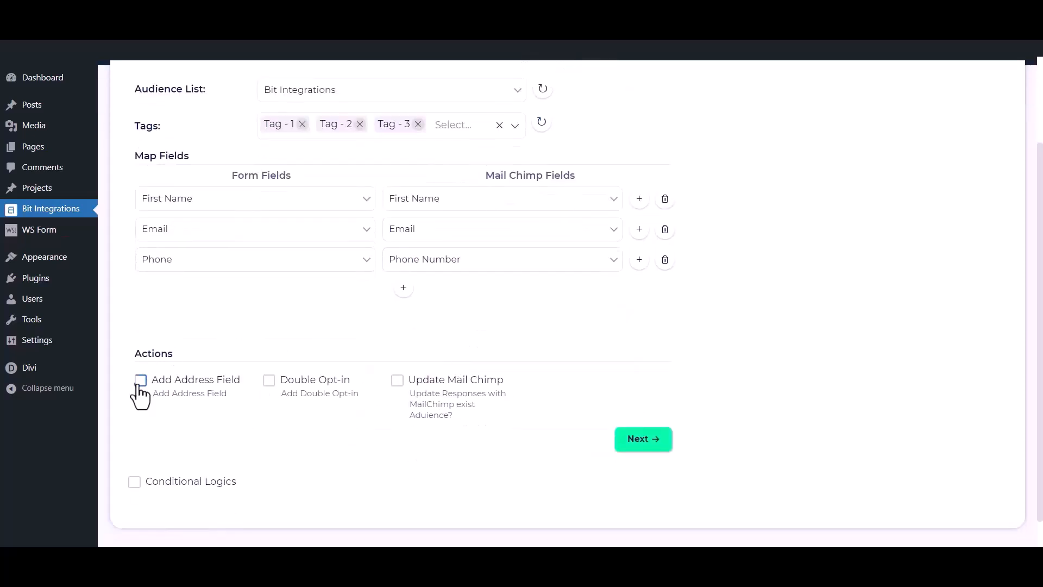
Step: Leave address mapping, double opt-in and updating existing contacts all turned off
click(140, 380)
scroll(141, 396, down, 3)
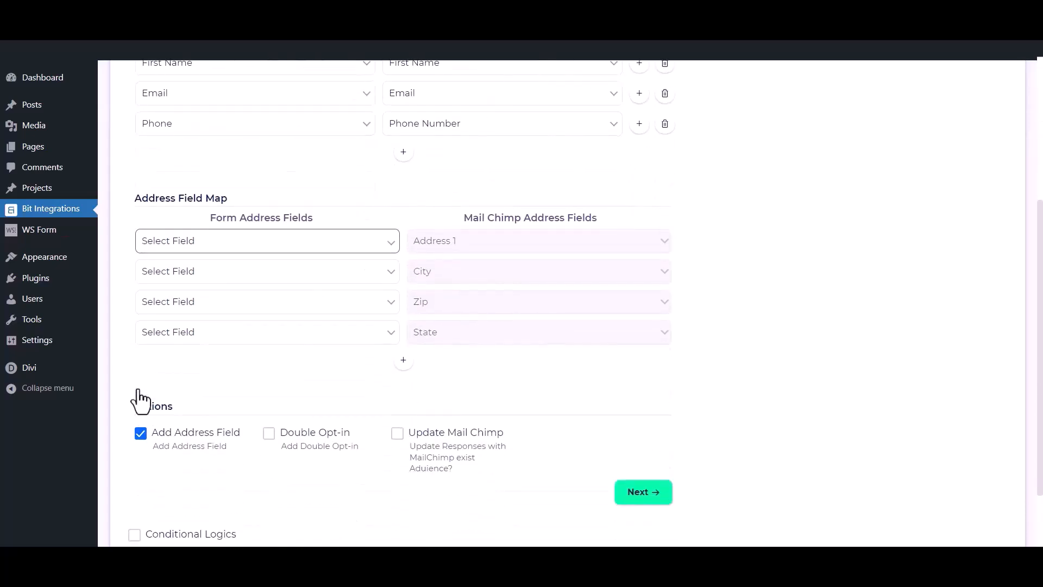
click(140, 430)
click(269, 348)
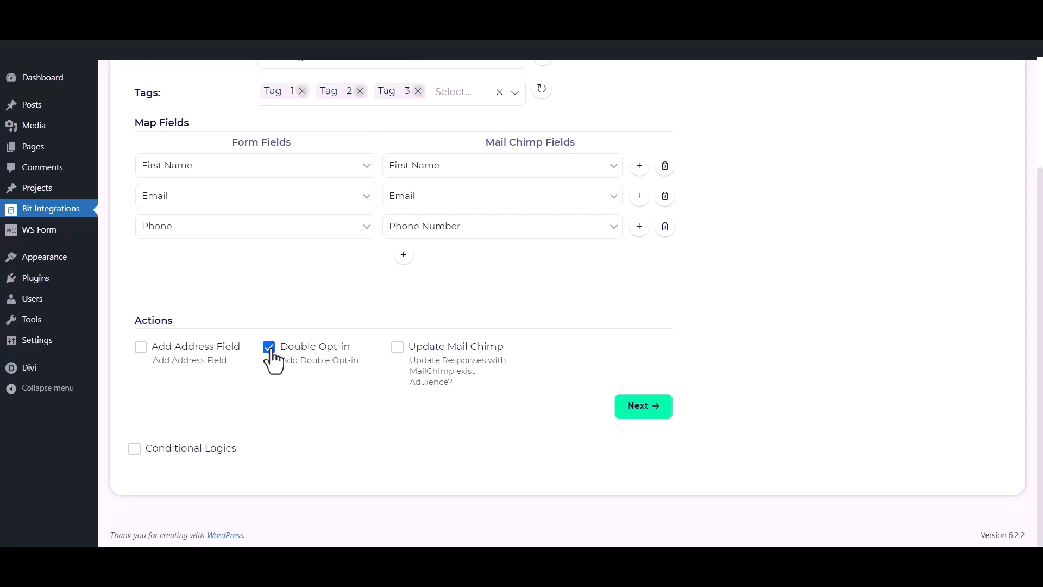
click(269, 350)
click(397, 350)
click(397, 352)
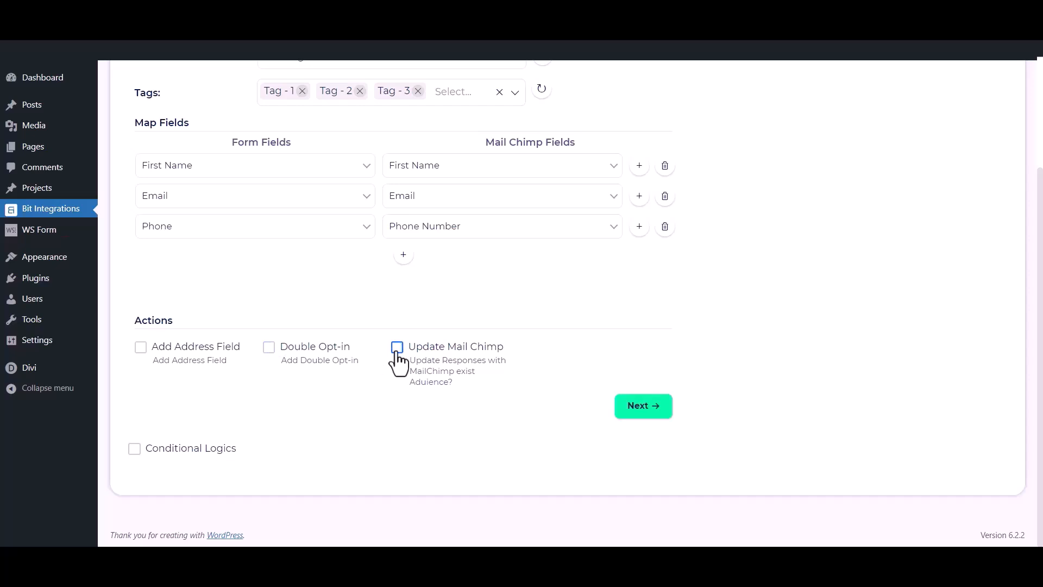
Step: Leave conditional logic off, then finish and save the Mail Chimp integration
click(134, 449)
scroll(137, 465, down, 1)
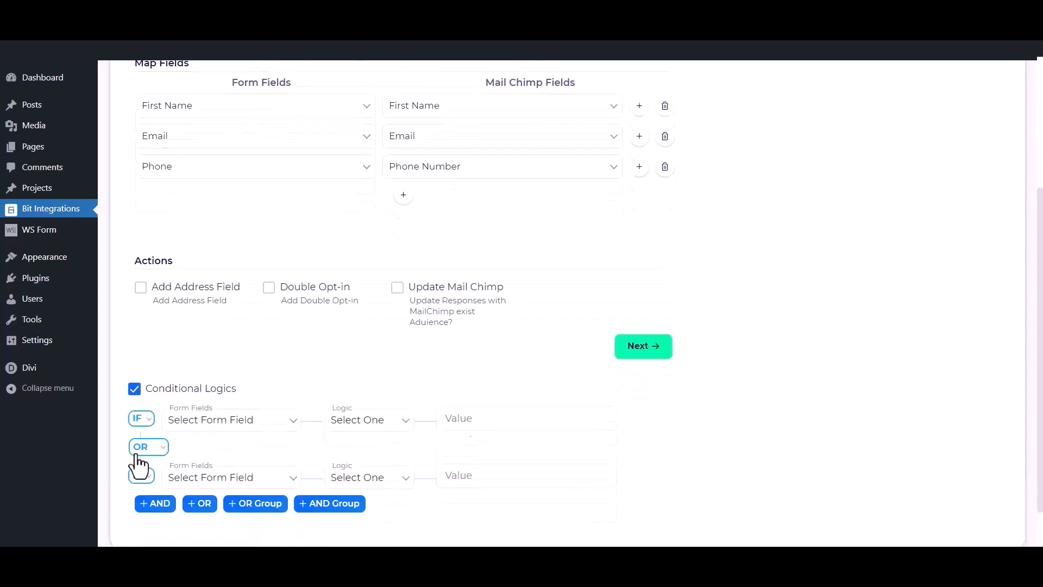
click(134, 380)
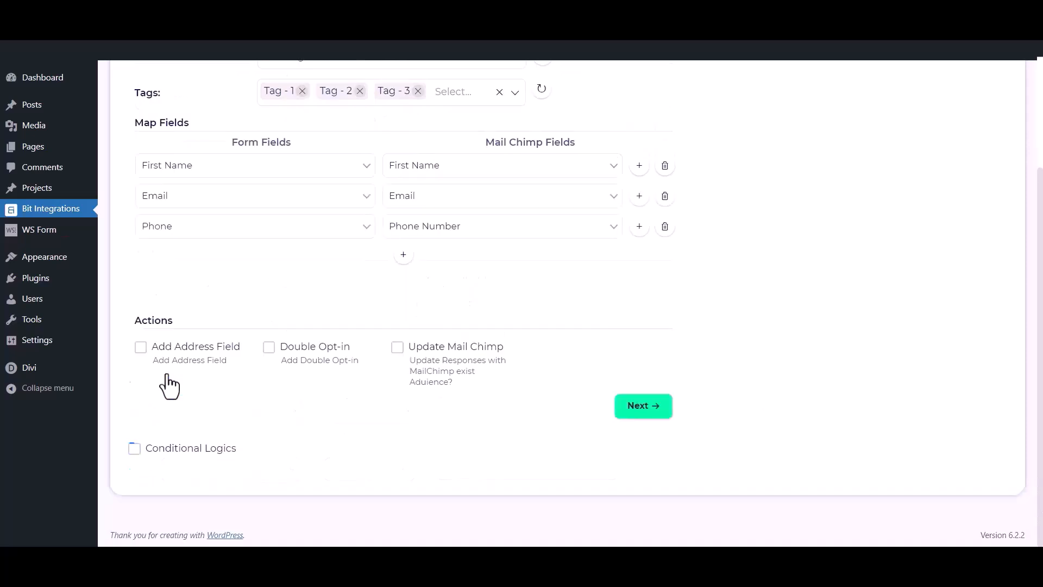
click(656, 407)
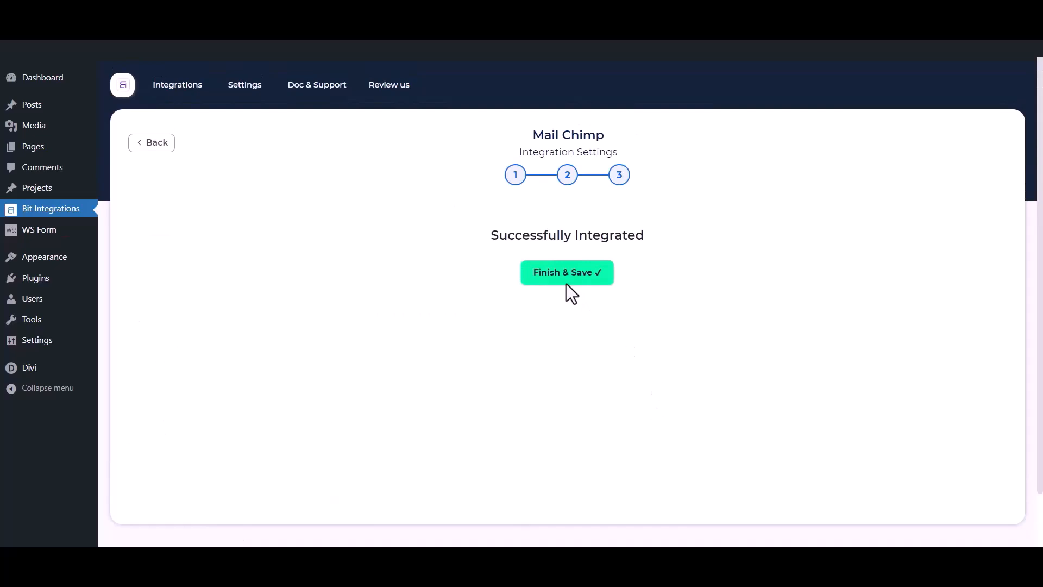
click(563, 278)
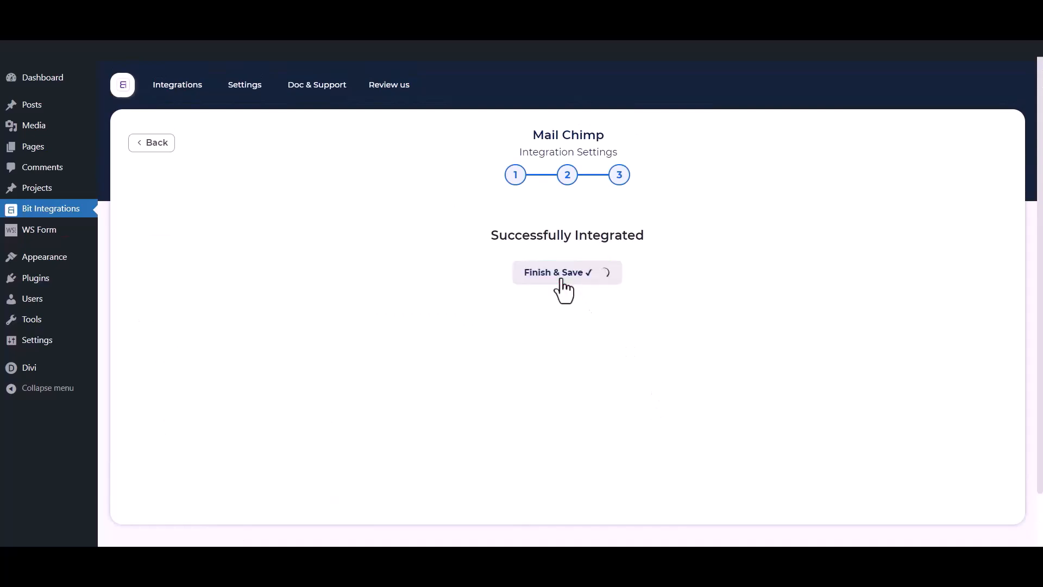
text(i)
text(t Integrat)
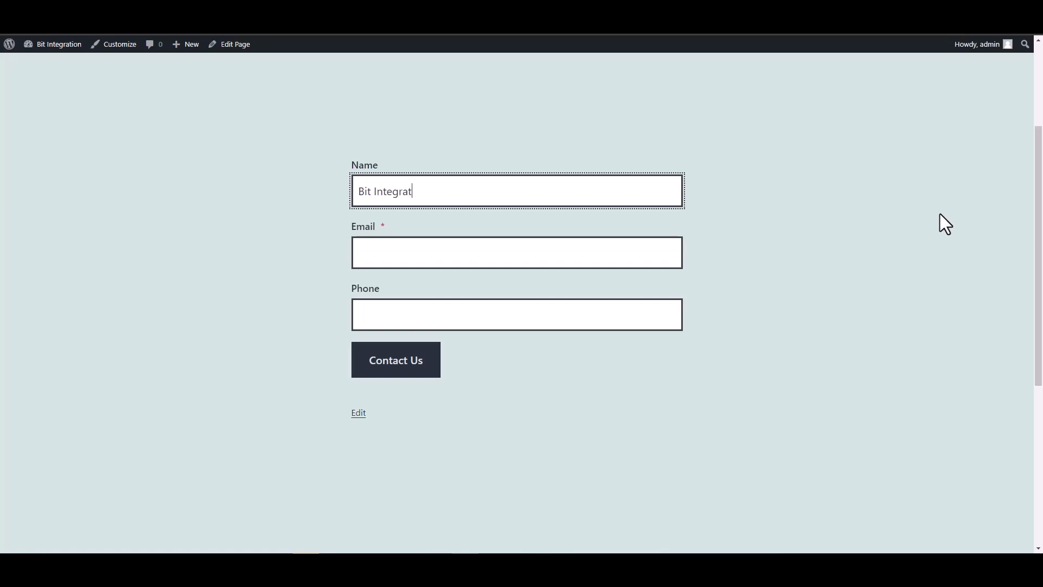
text(ions)
Step: Fill the CoBlocks form's Email and Phone fields with test values and submit it via Contact Us
key(Tab)
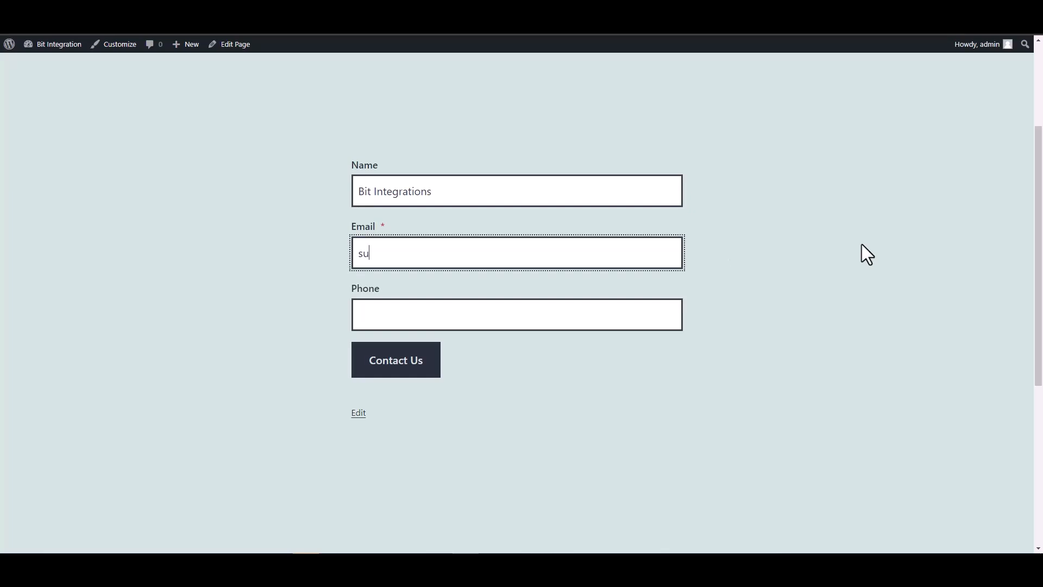
key(Tab)
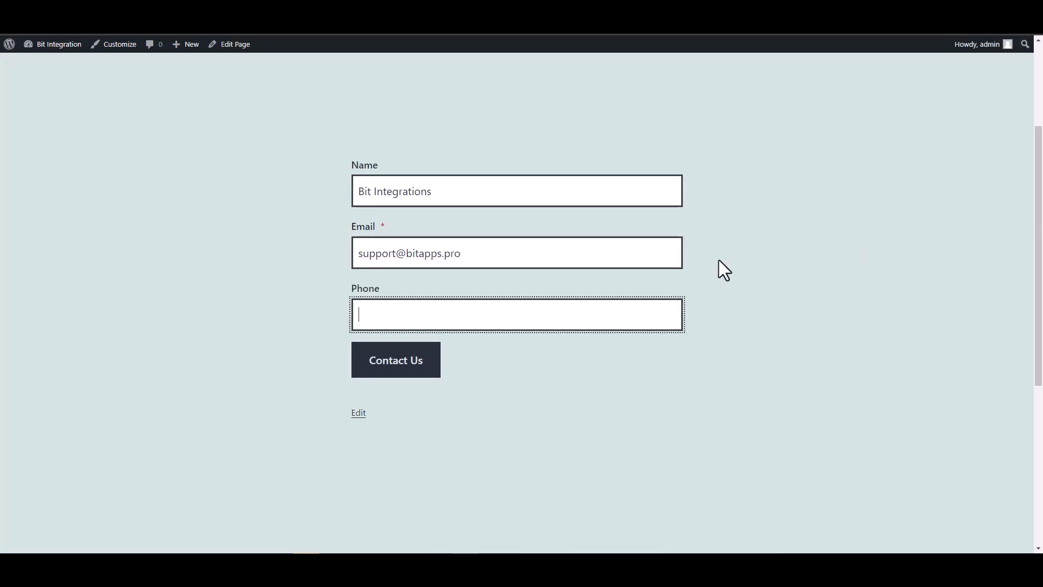
text(444555666)
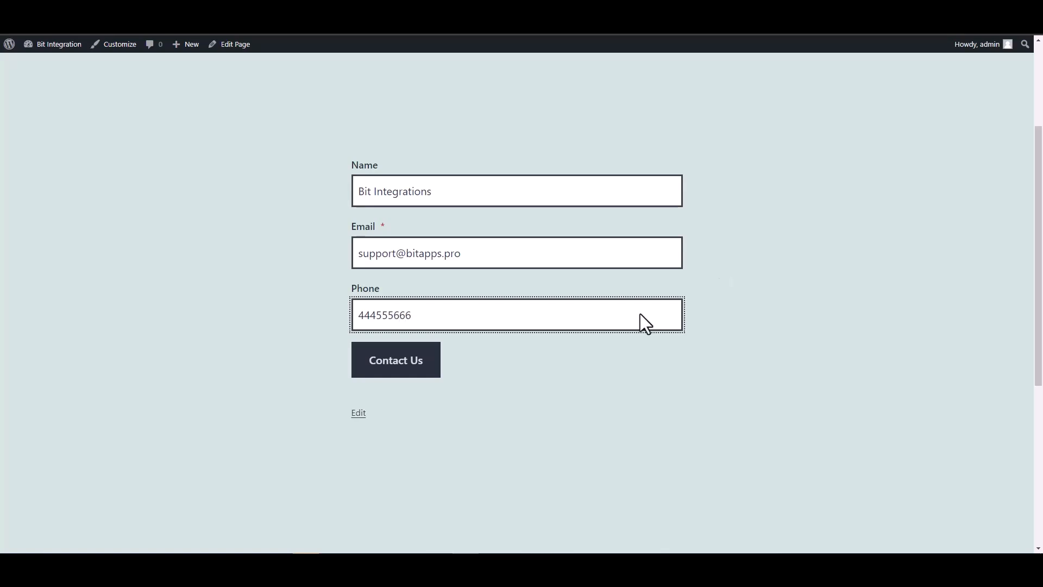
click(429, 363)
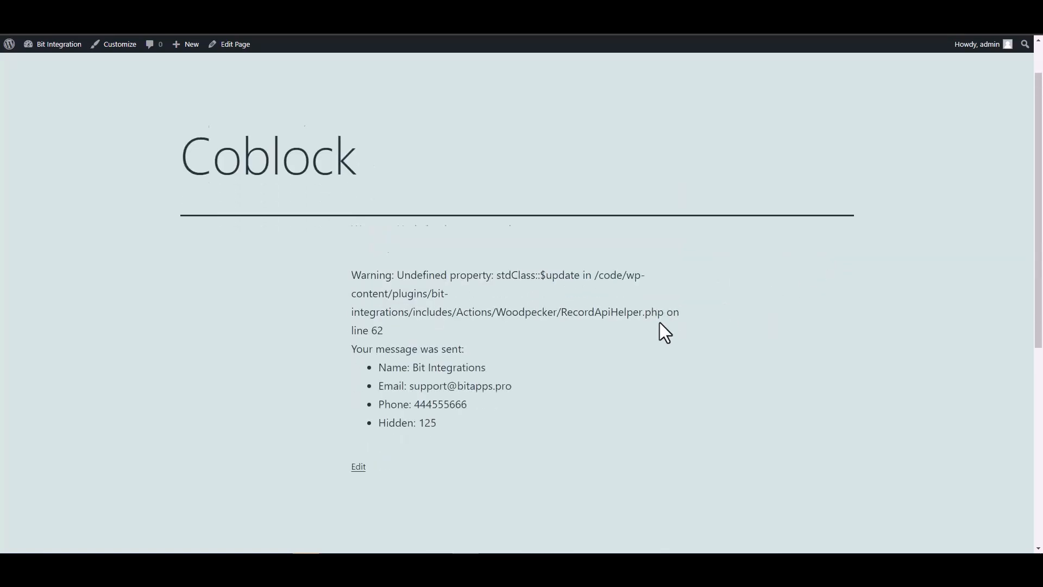